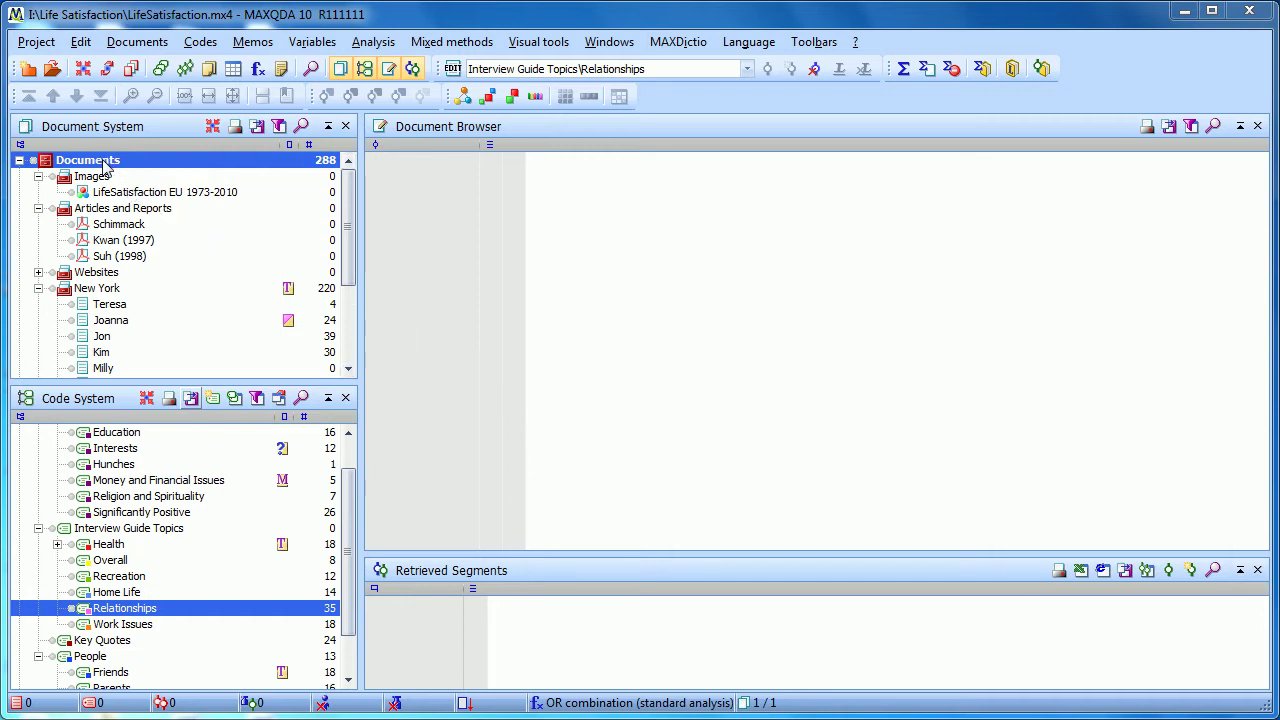
- Create a transcript document from the Interview Robert audio file, overwriting the existing audio copy
right_click(104, 163)
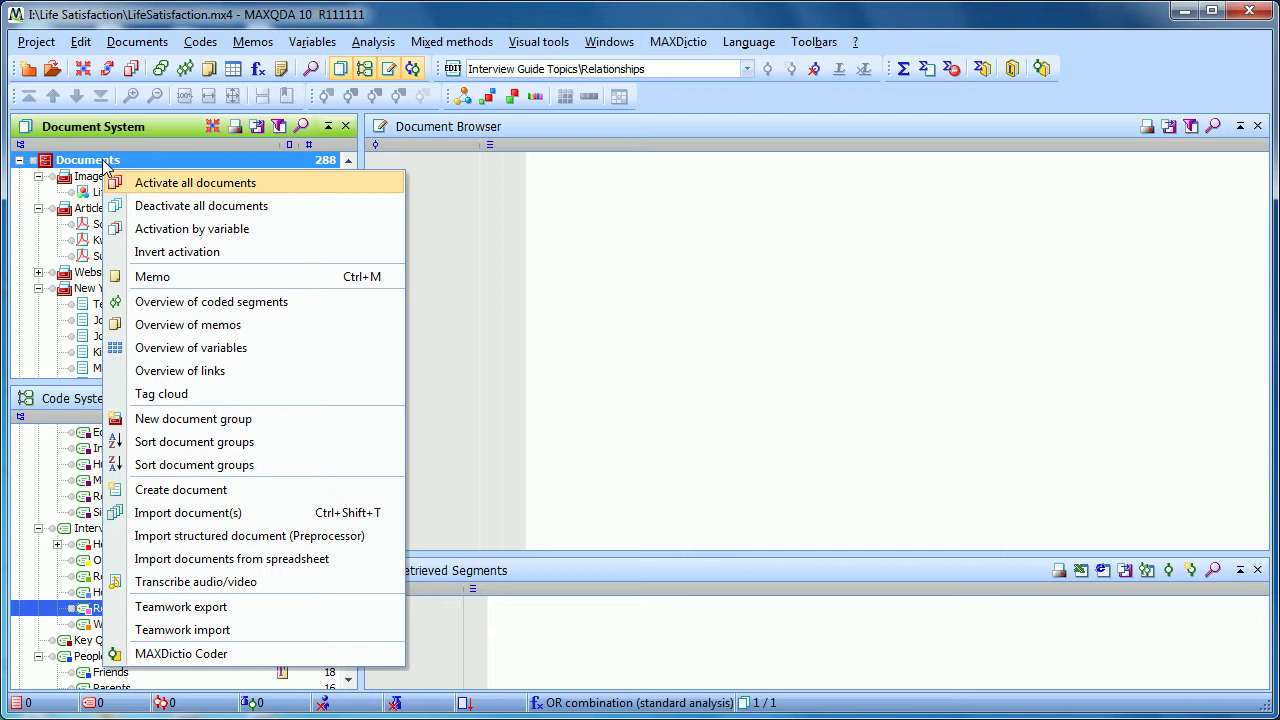
click(280, 583)
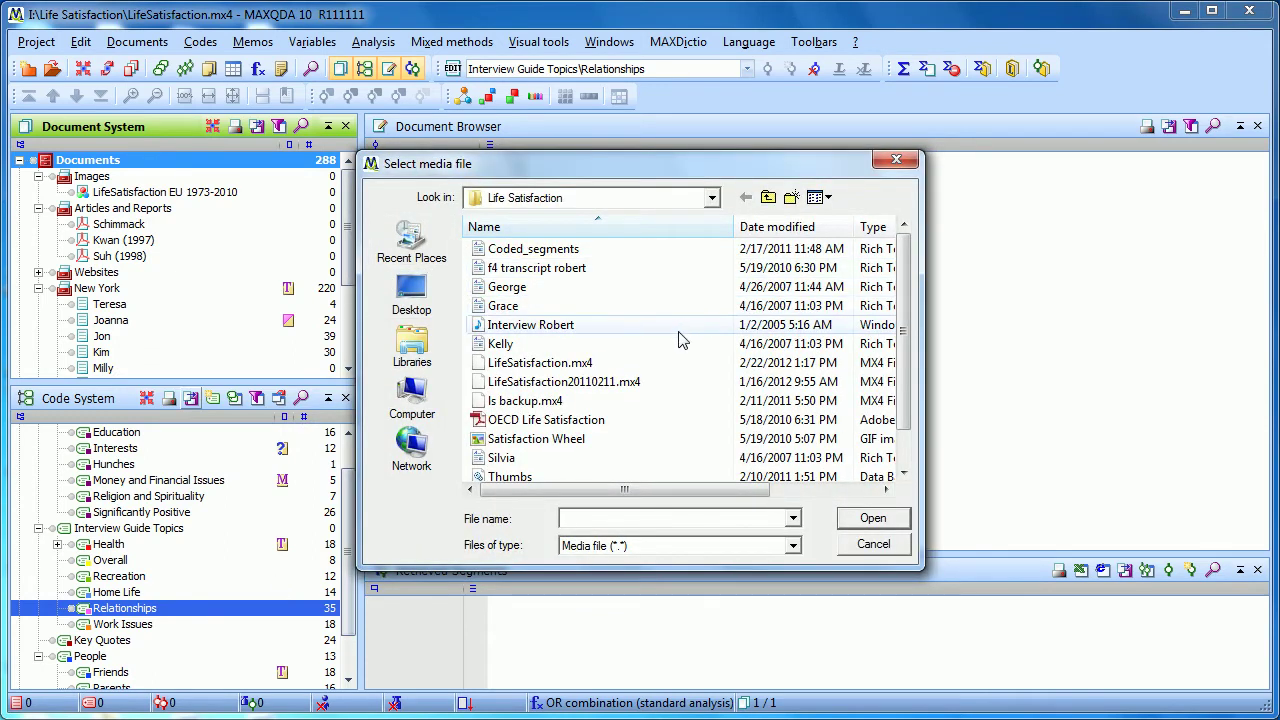
click(553, 328)
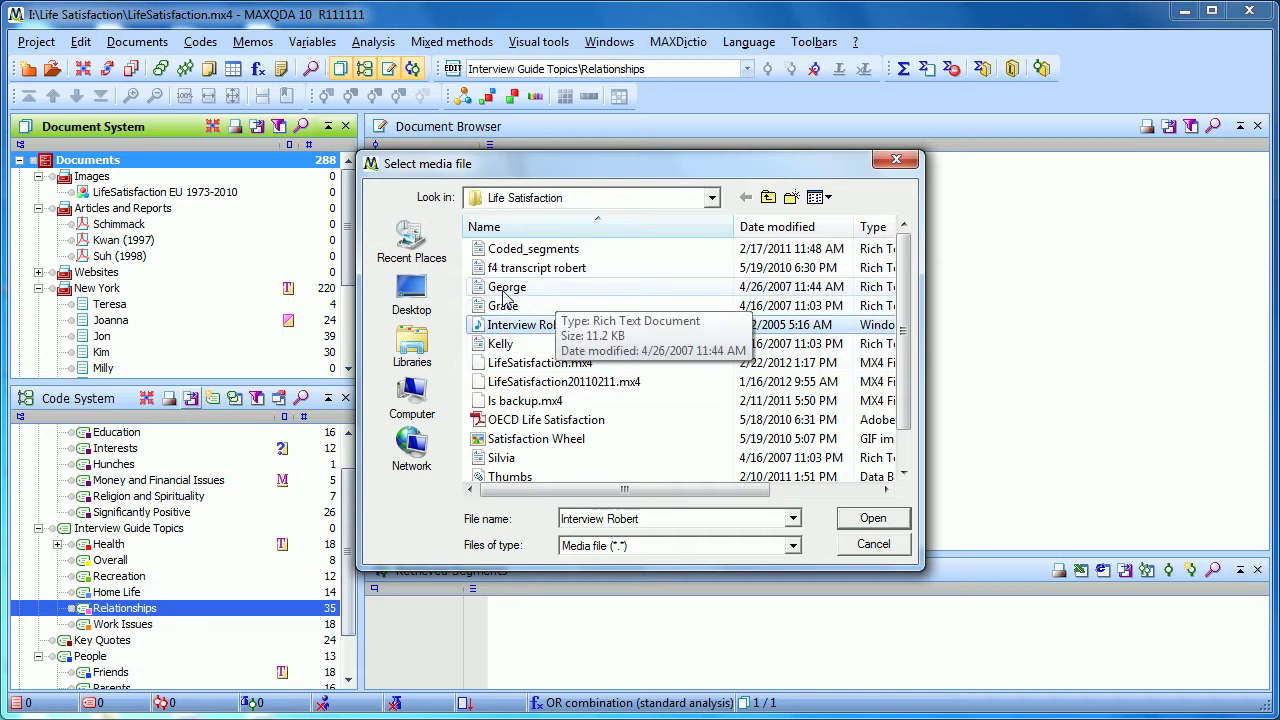
click(850, 522)
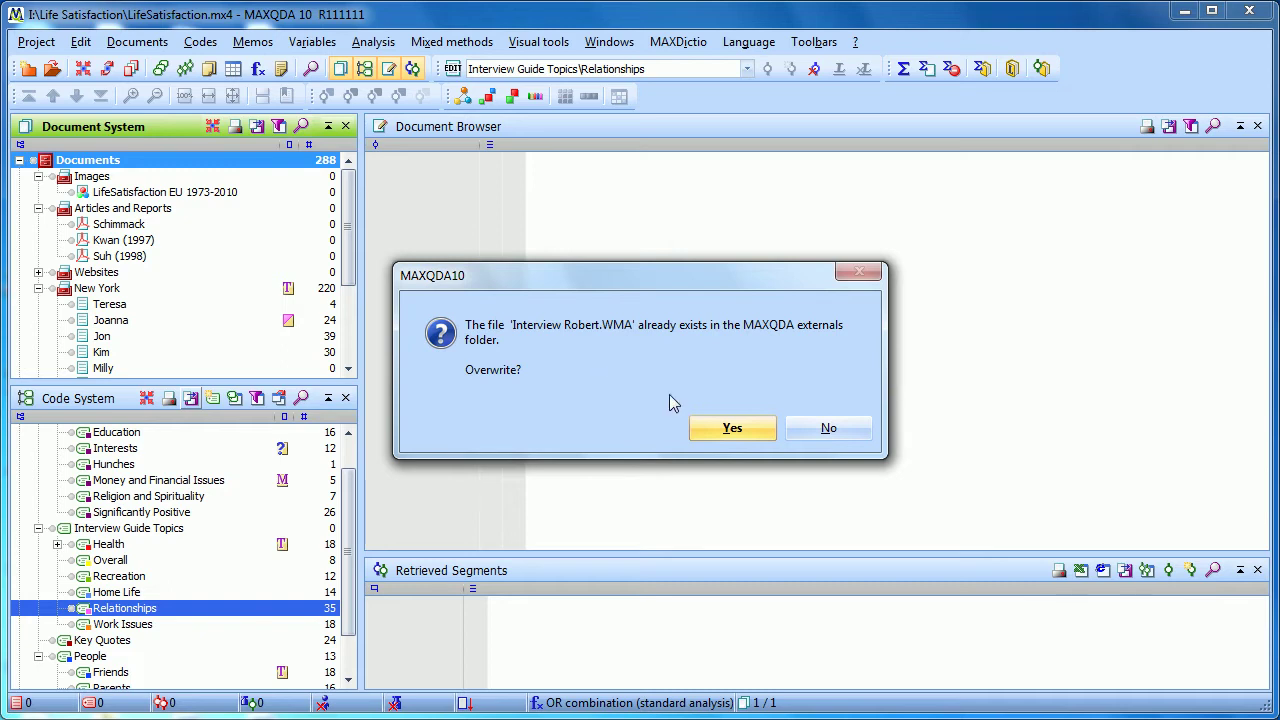
click(721, 426)
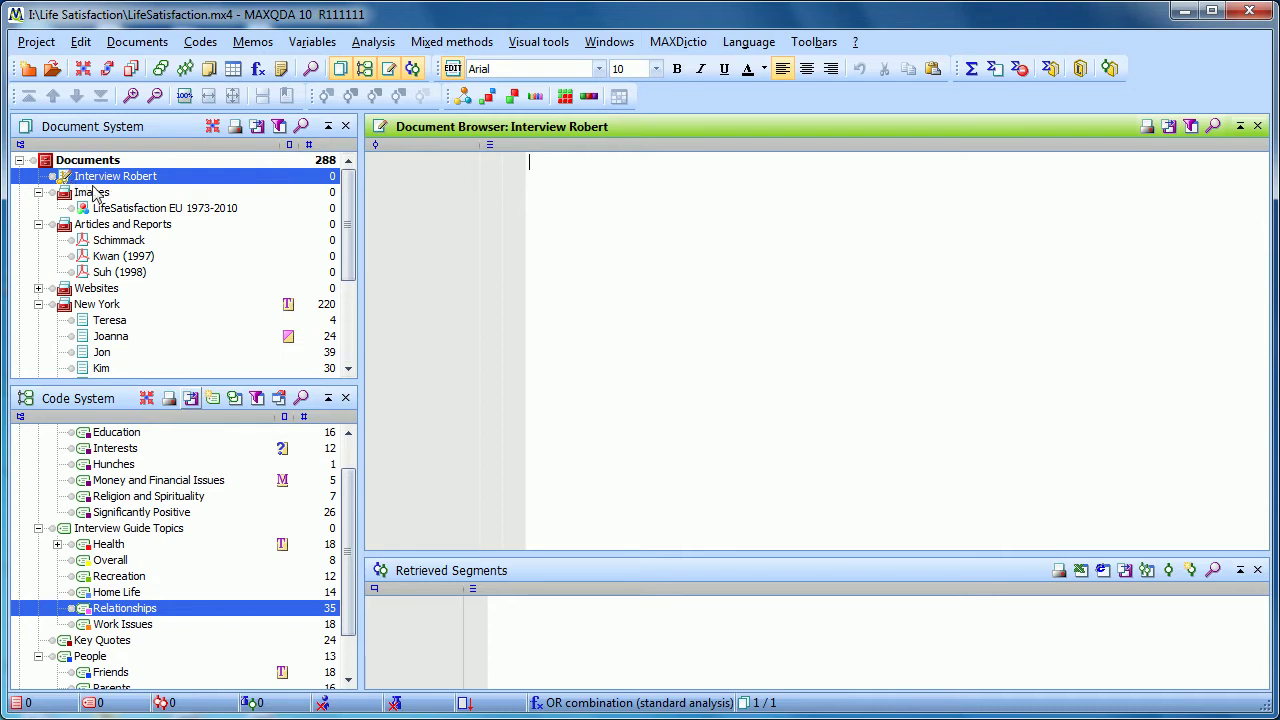
- Turn on the Media player toolbar and float it over the document browser
mouse_move(84, 177)
click(816, 44)
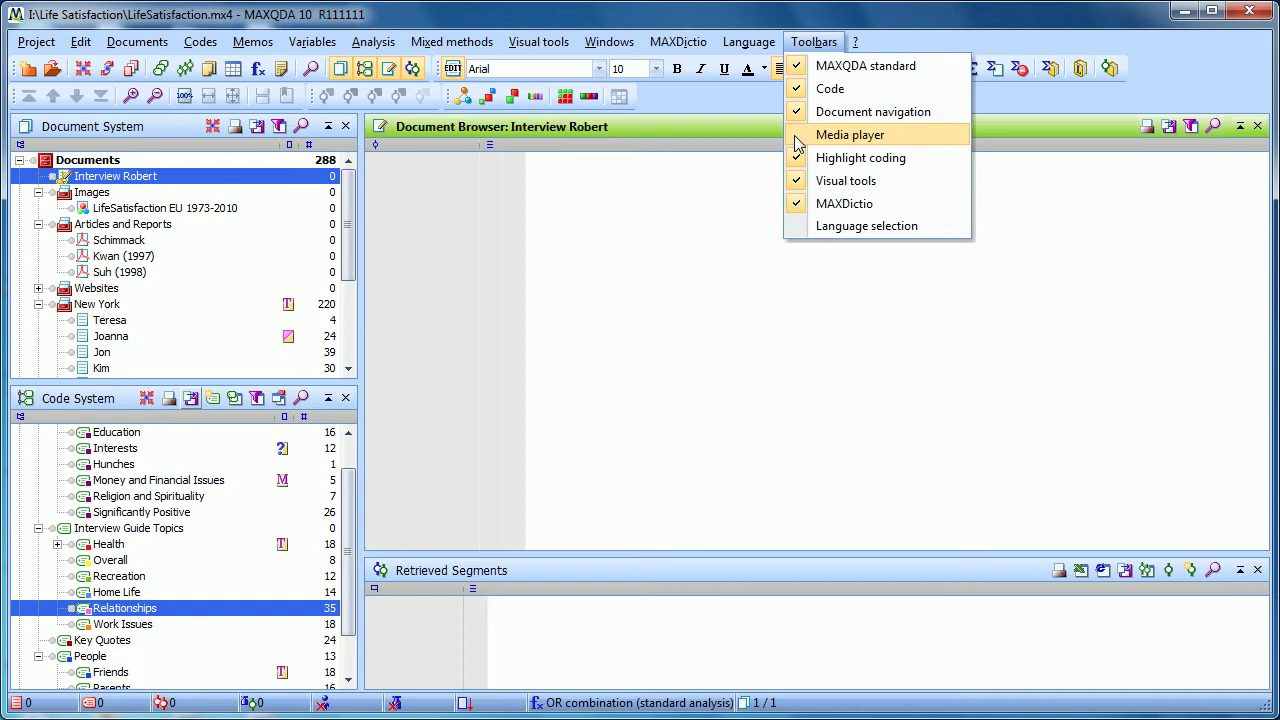
click(829, 135)
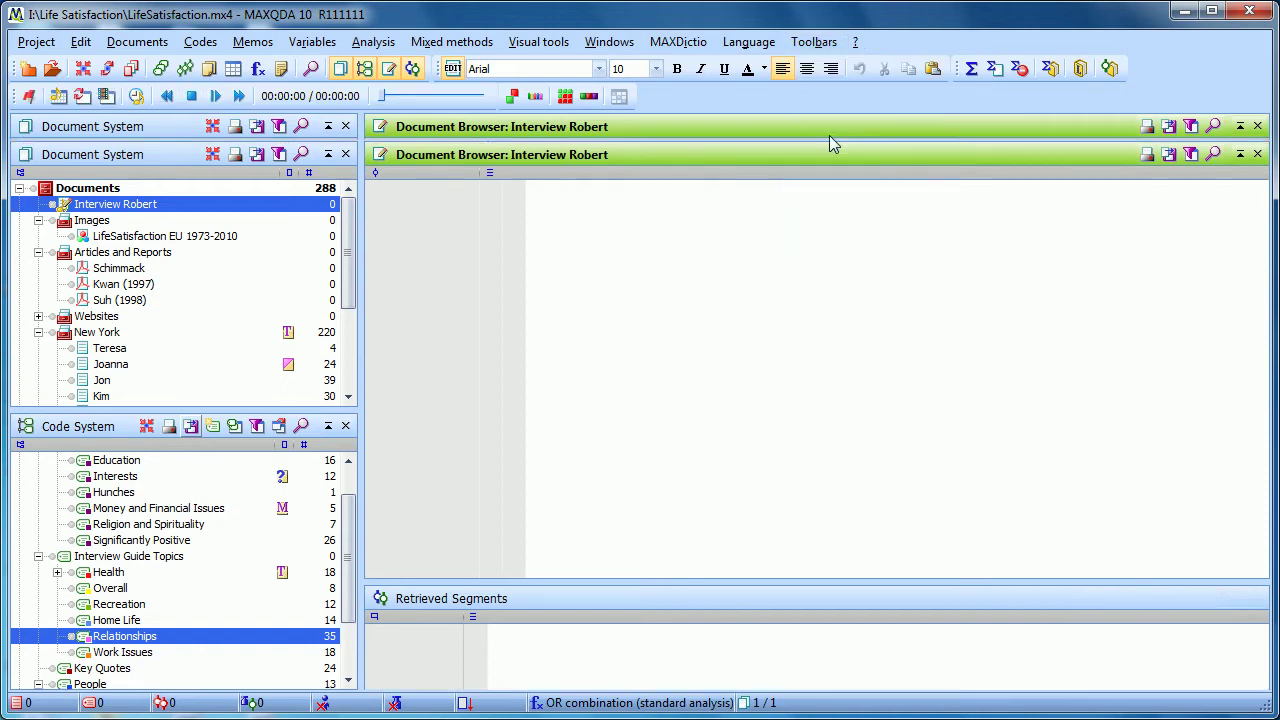
drag(28, 95, 405, 496)
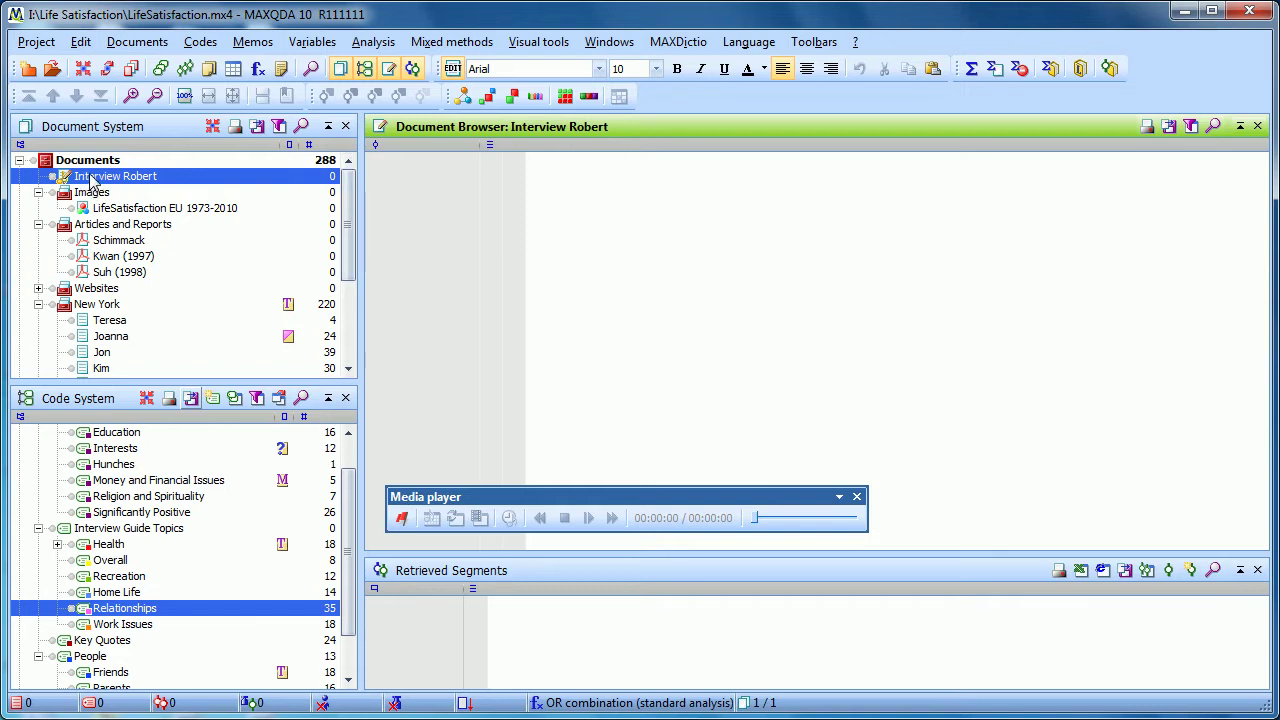
- Activate and play the audio, then transcribe 'Okay, so we'll start the interviews ...' as a timestamped paragraph
click(402, 519)
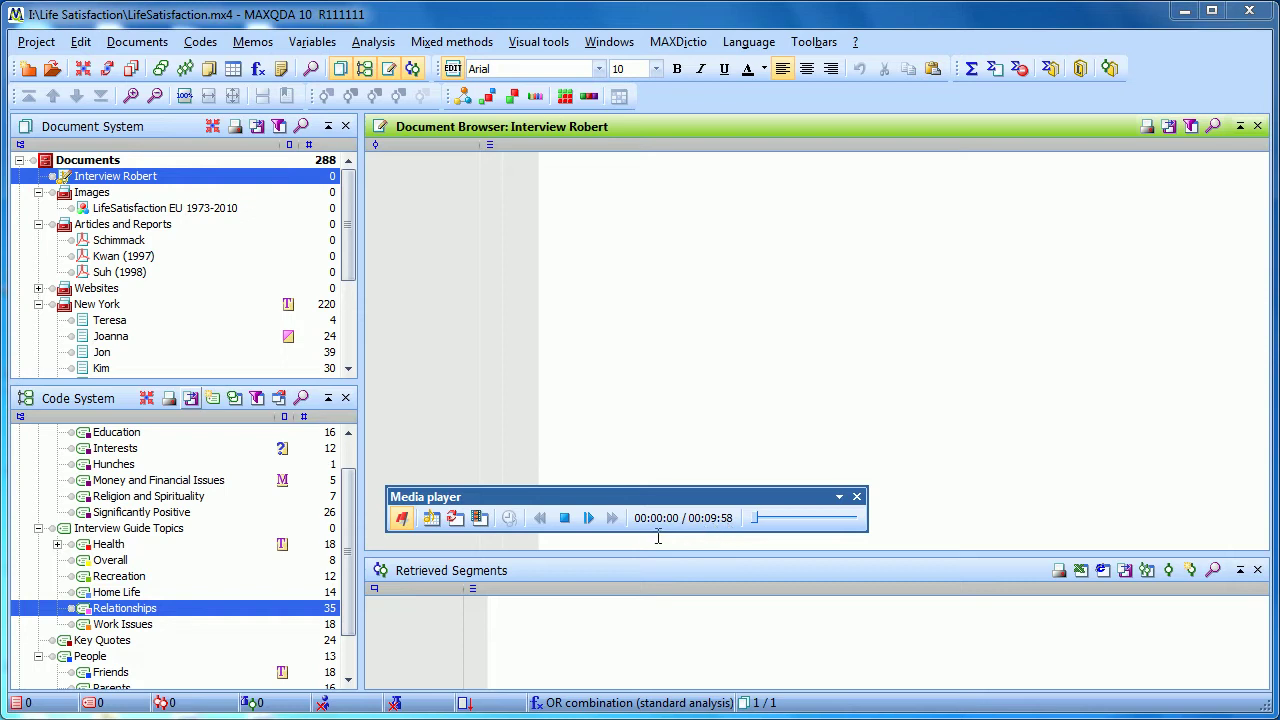
click(588, 518)
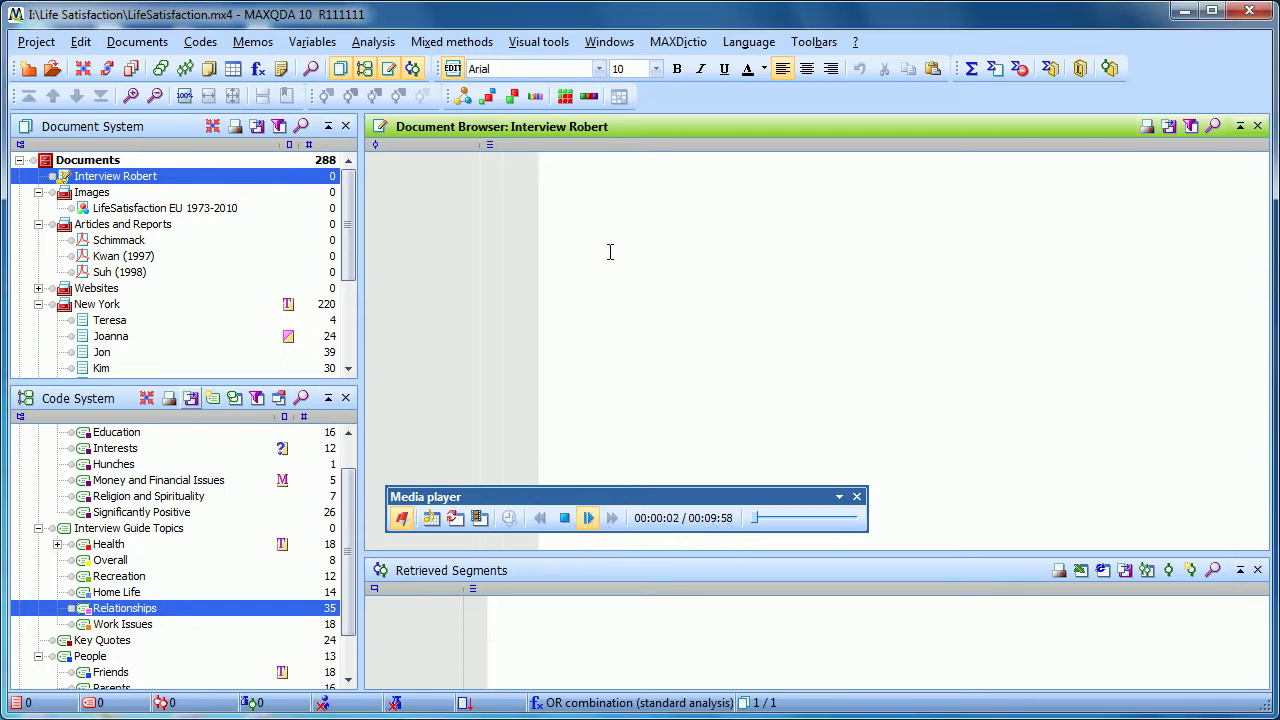
text(Okay, h)
key(BackSpace)
key(BackSpace)
text(so we'll)
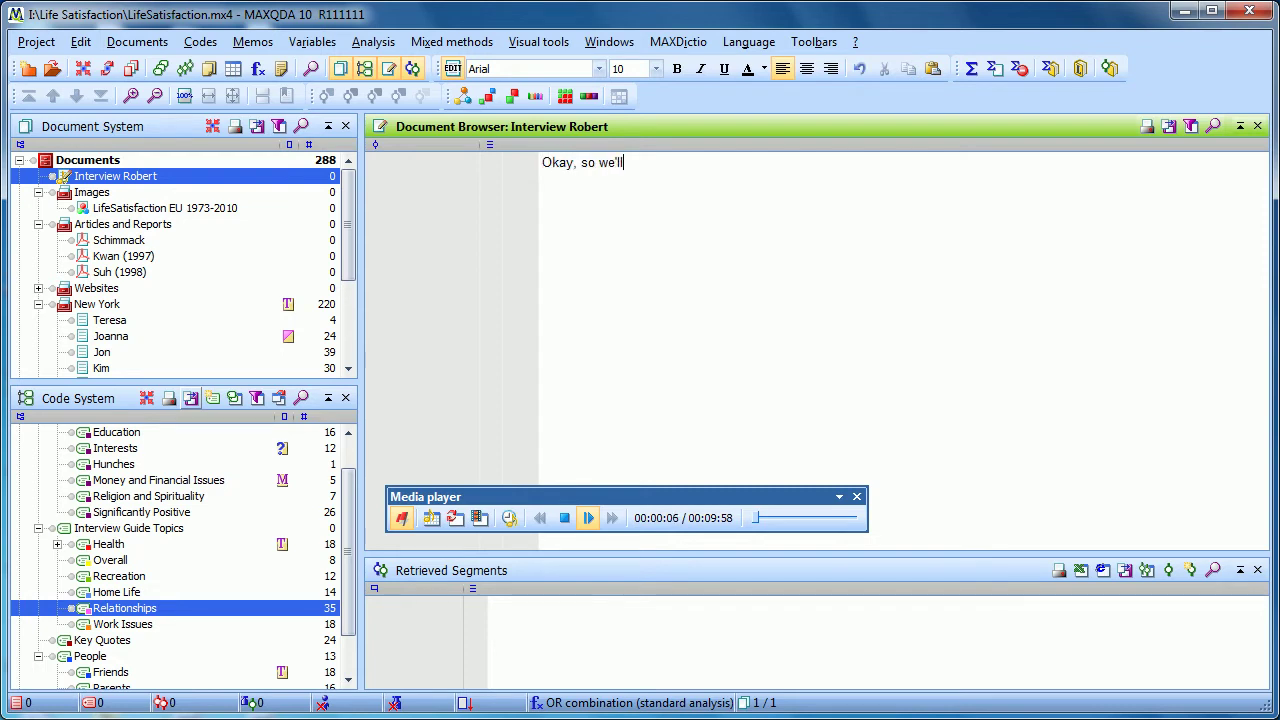
text( start the interviews )
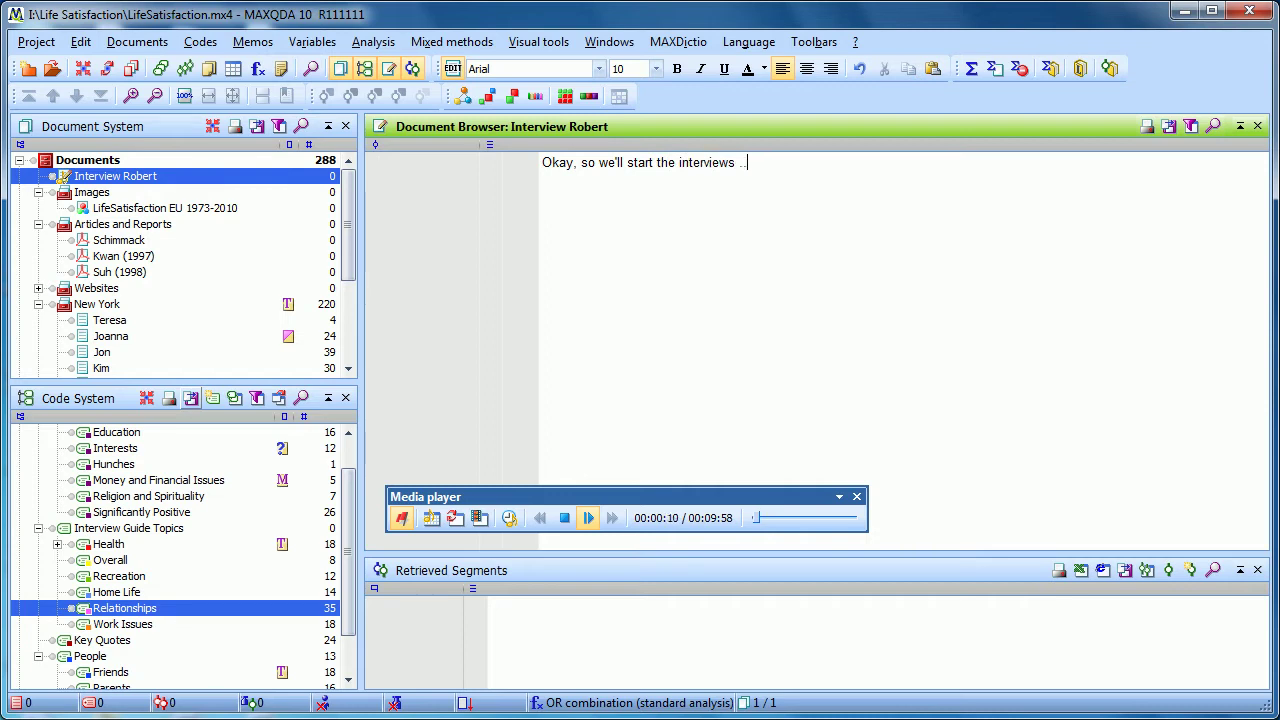
text(...)
key(Return)
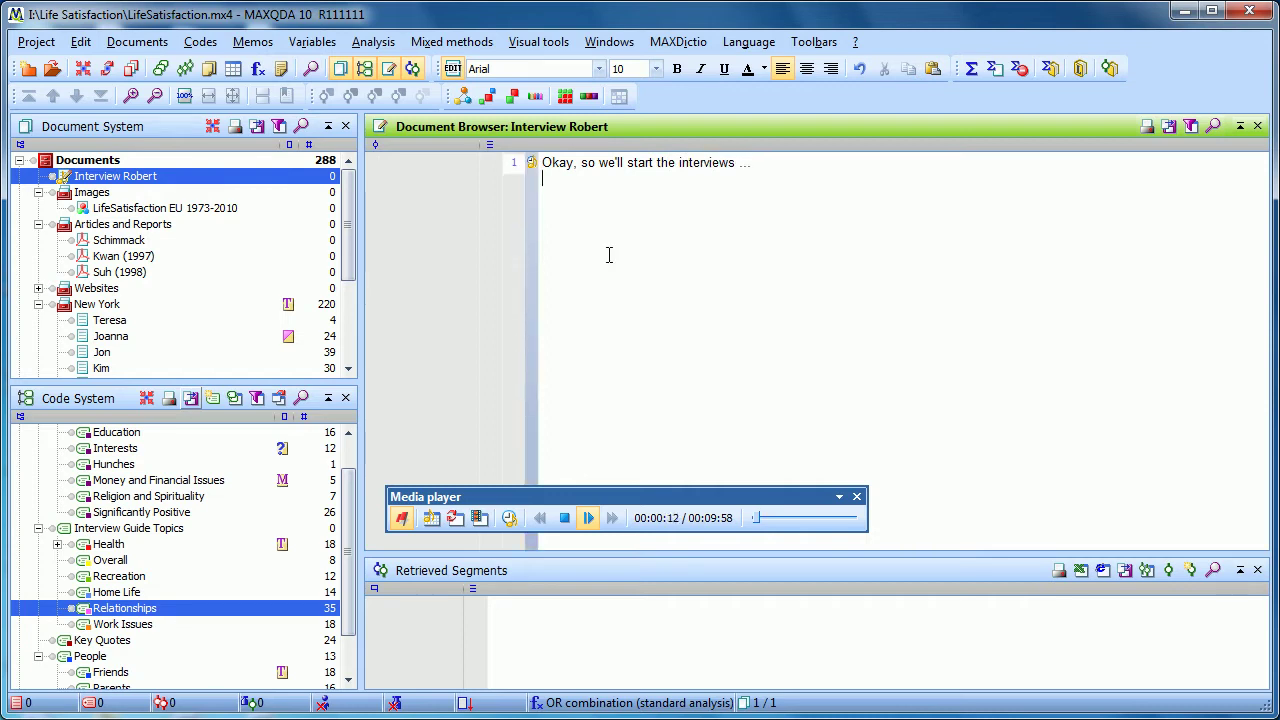
- Pause the interview audio and close the Media player toolbar
click(590, 518)
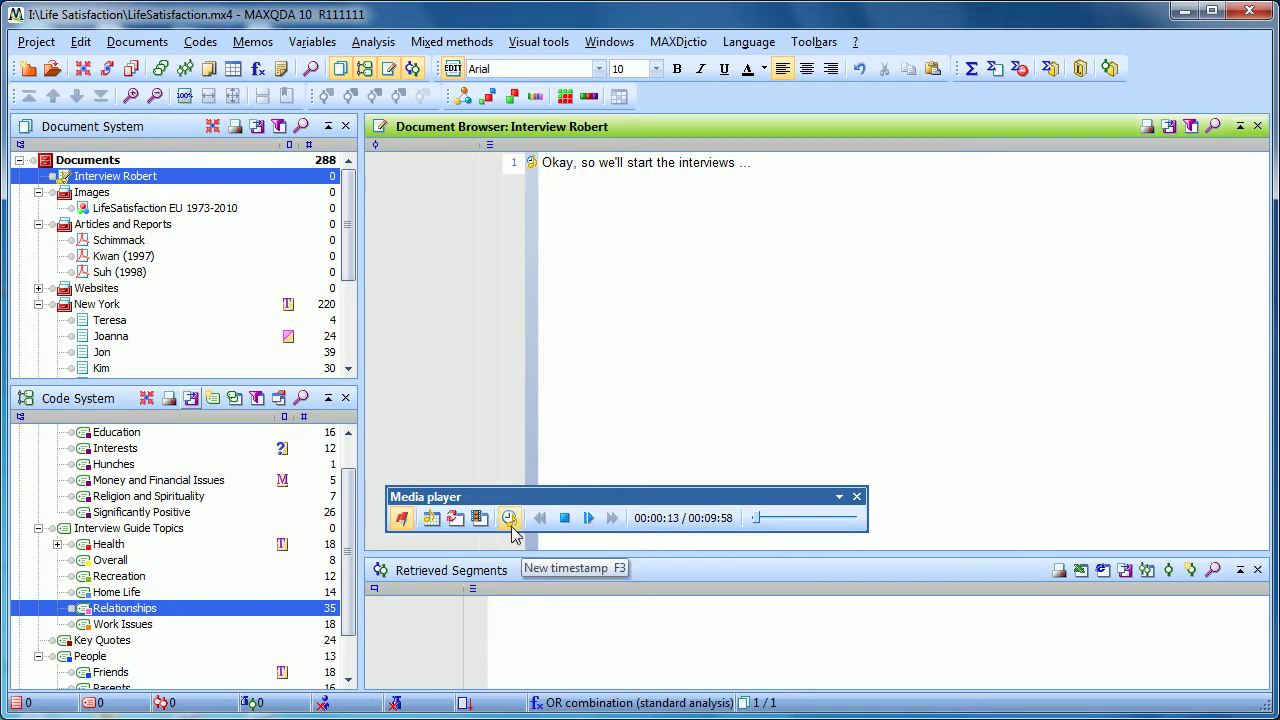
click(856, 497)
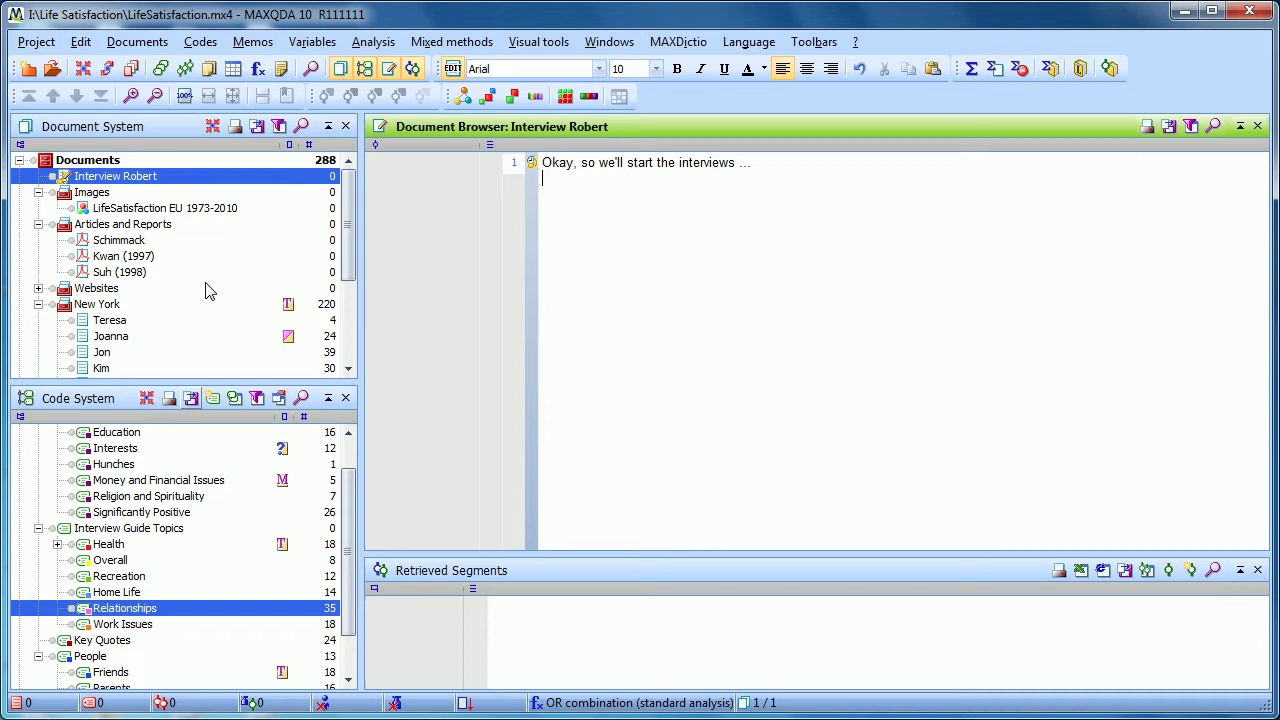
- Delete the Interview Robert document and its backup audio file, then select the document list root
right_click(123, 178)
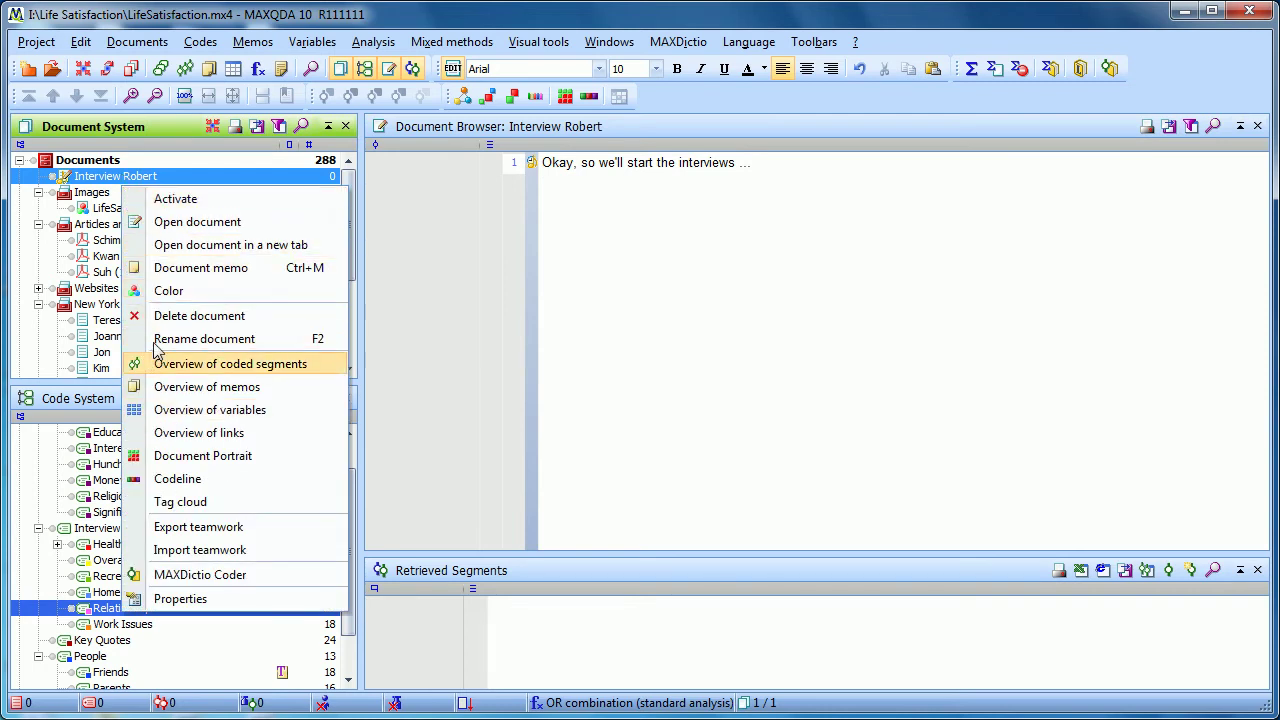
click(199, 316)
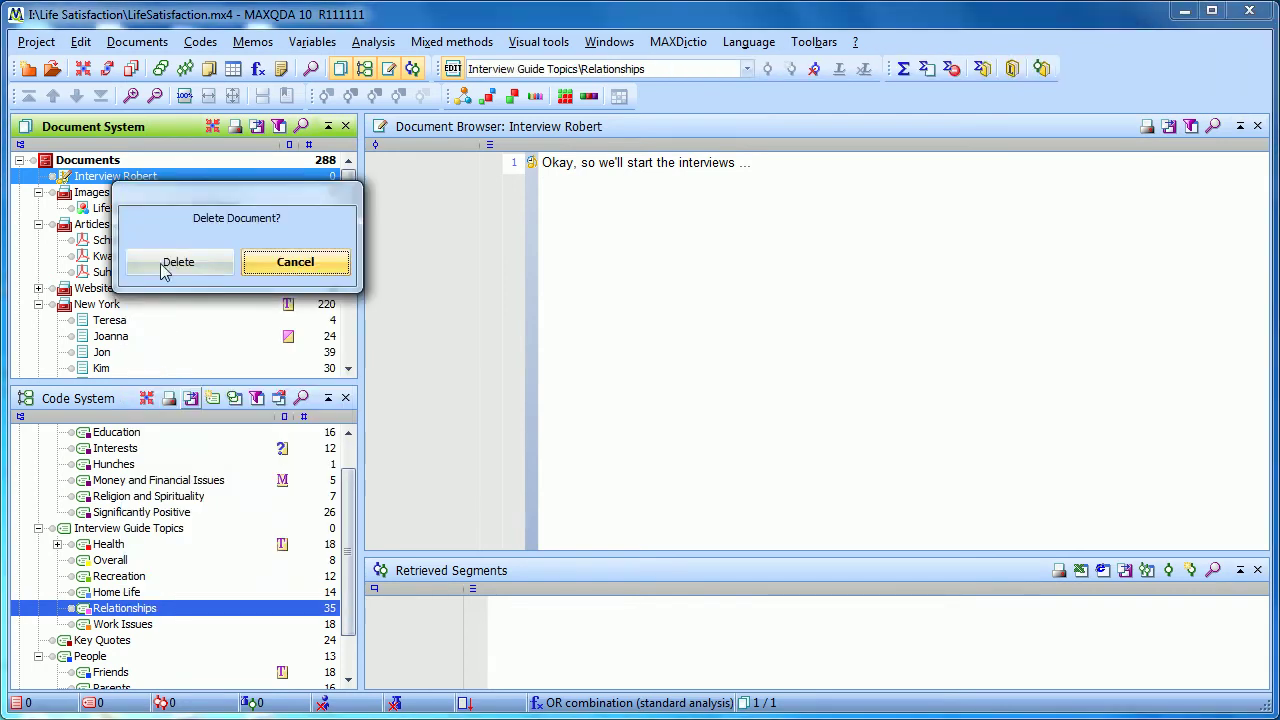
click(168, 259)
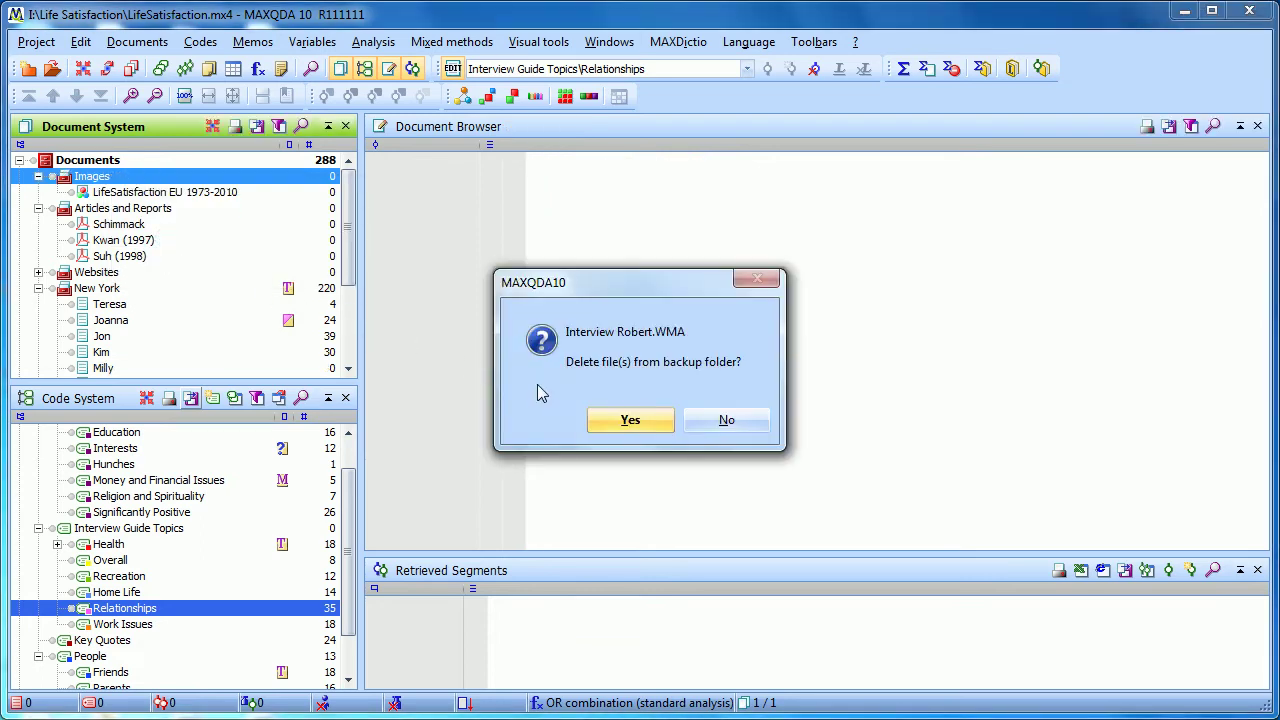
click(626, 420)
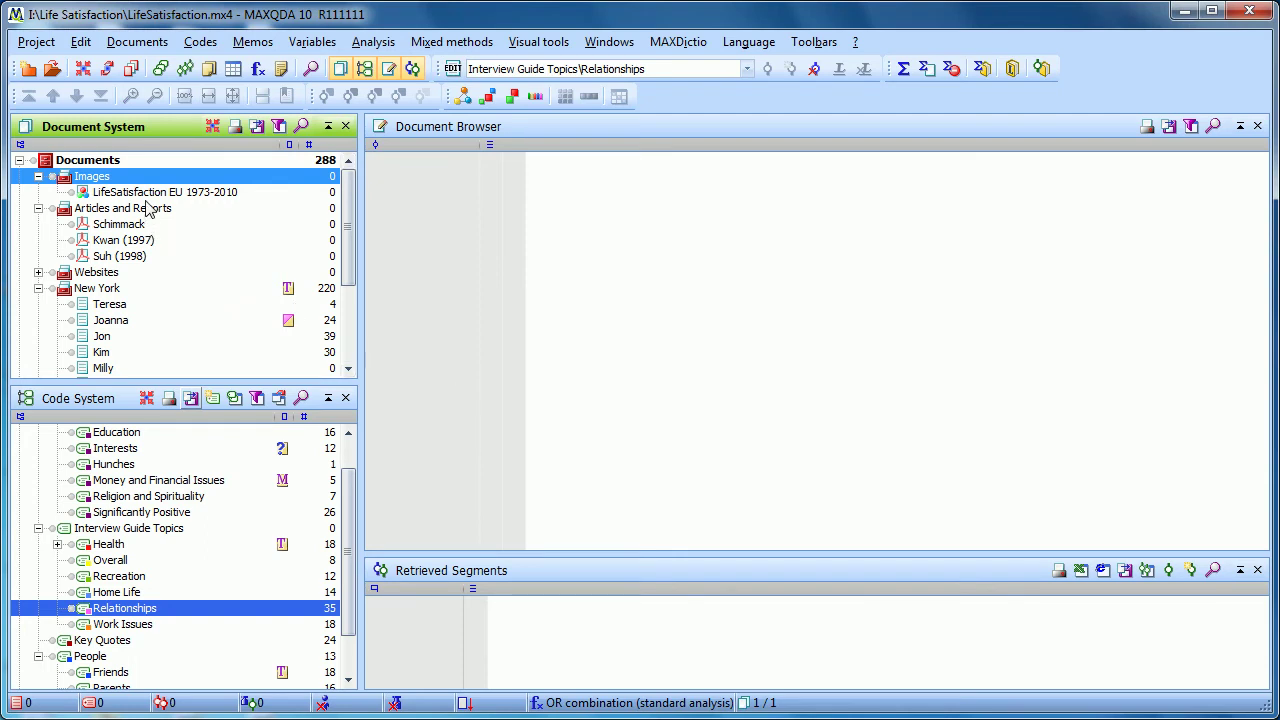
click(116, 166)
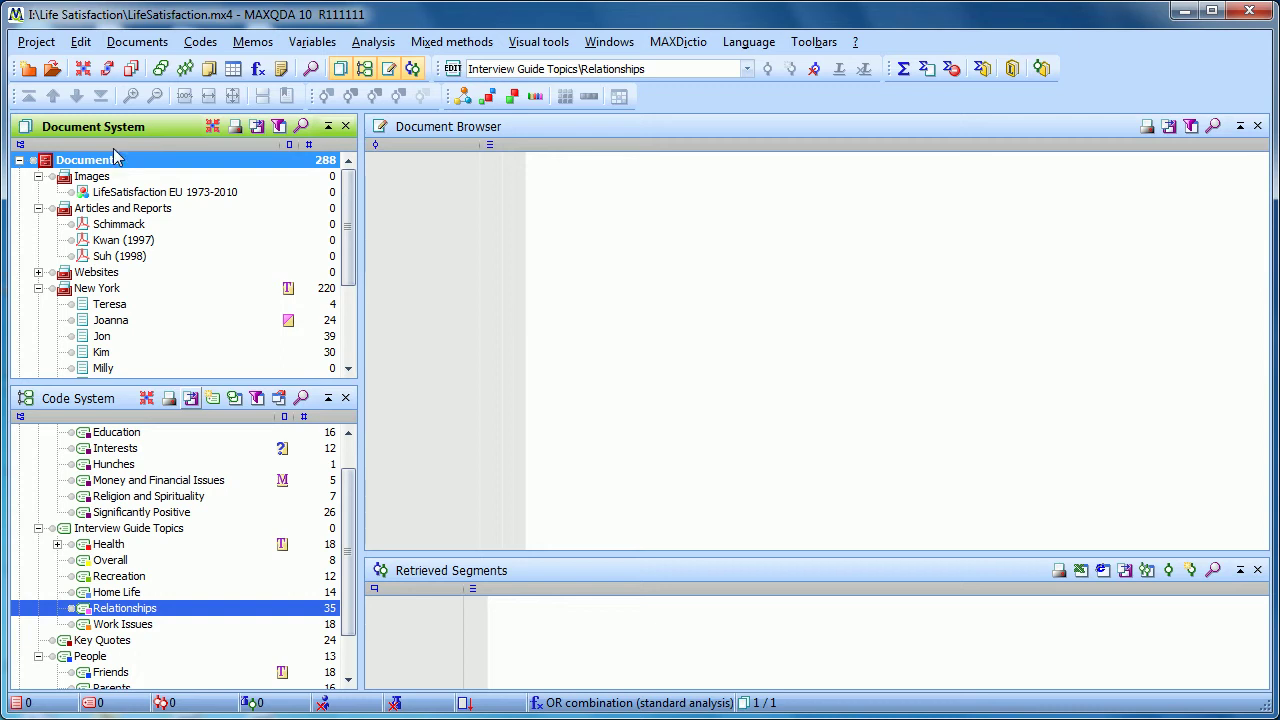
- Import the 'f4 transcript robert' file through Documents > Import document(s)
click(137, 43)
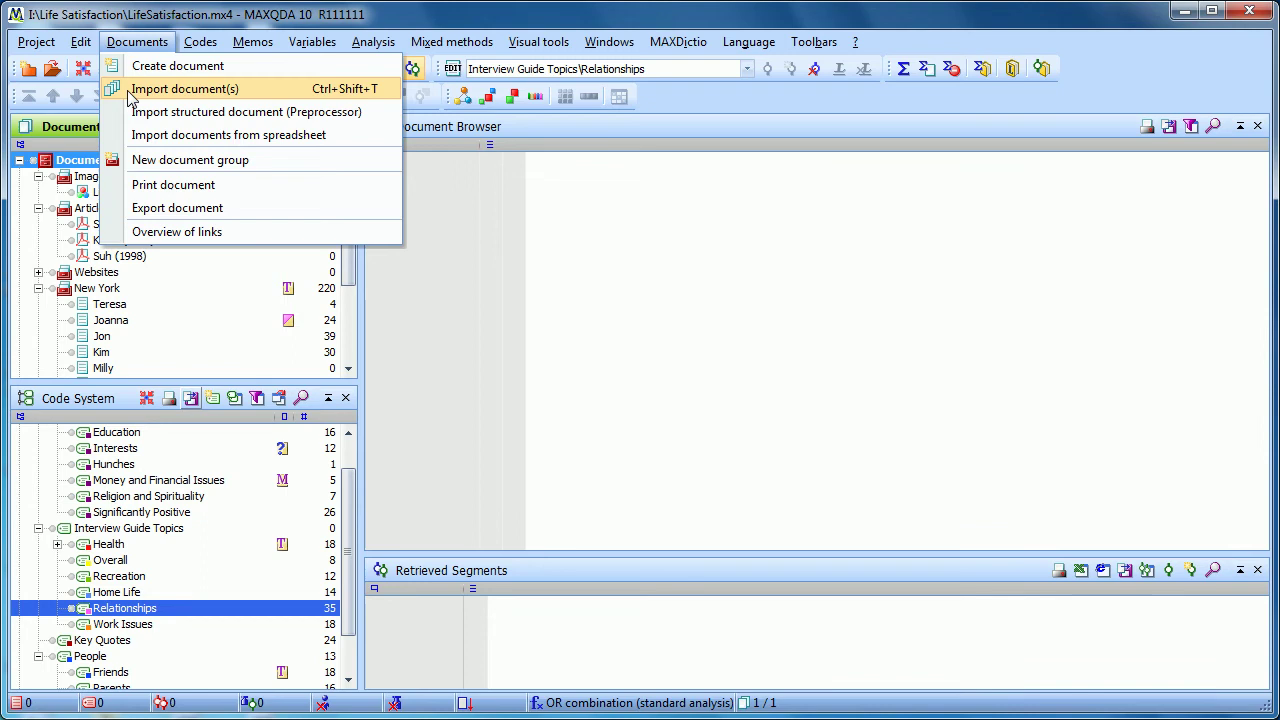
click(129, 93)
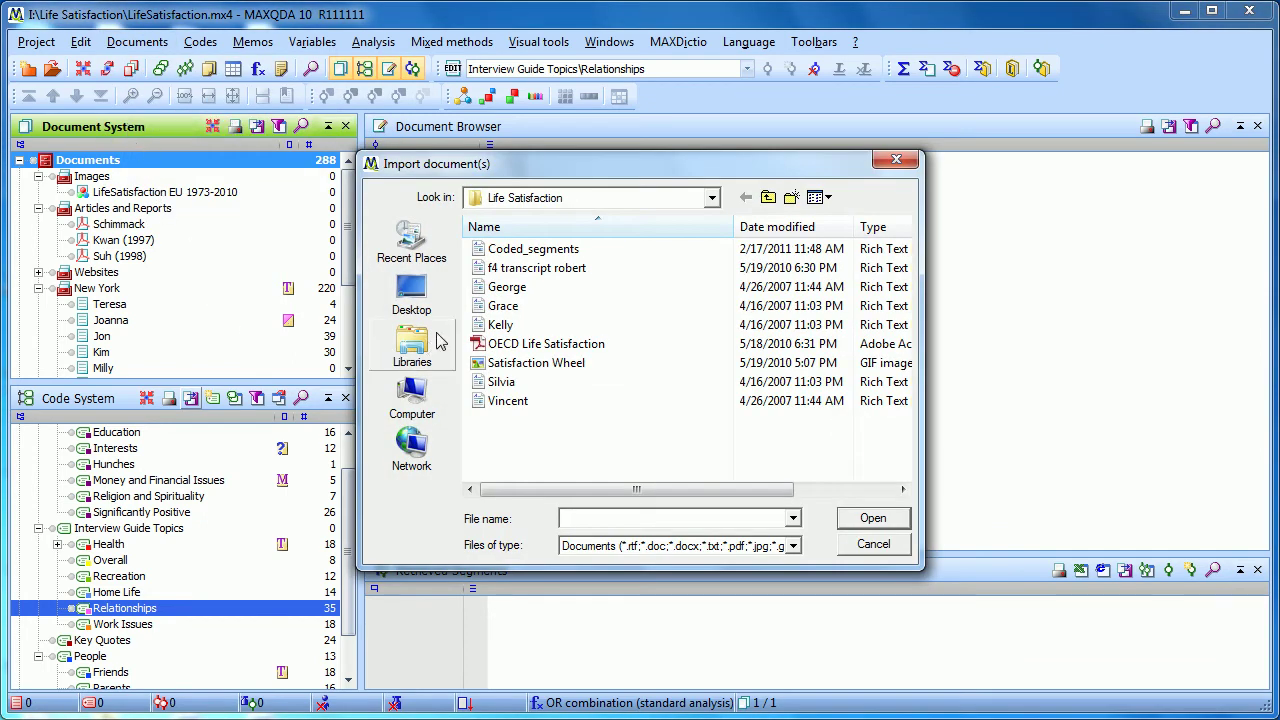
click(525, 268)
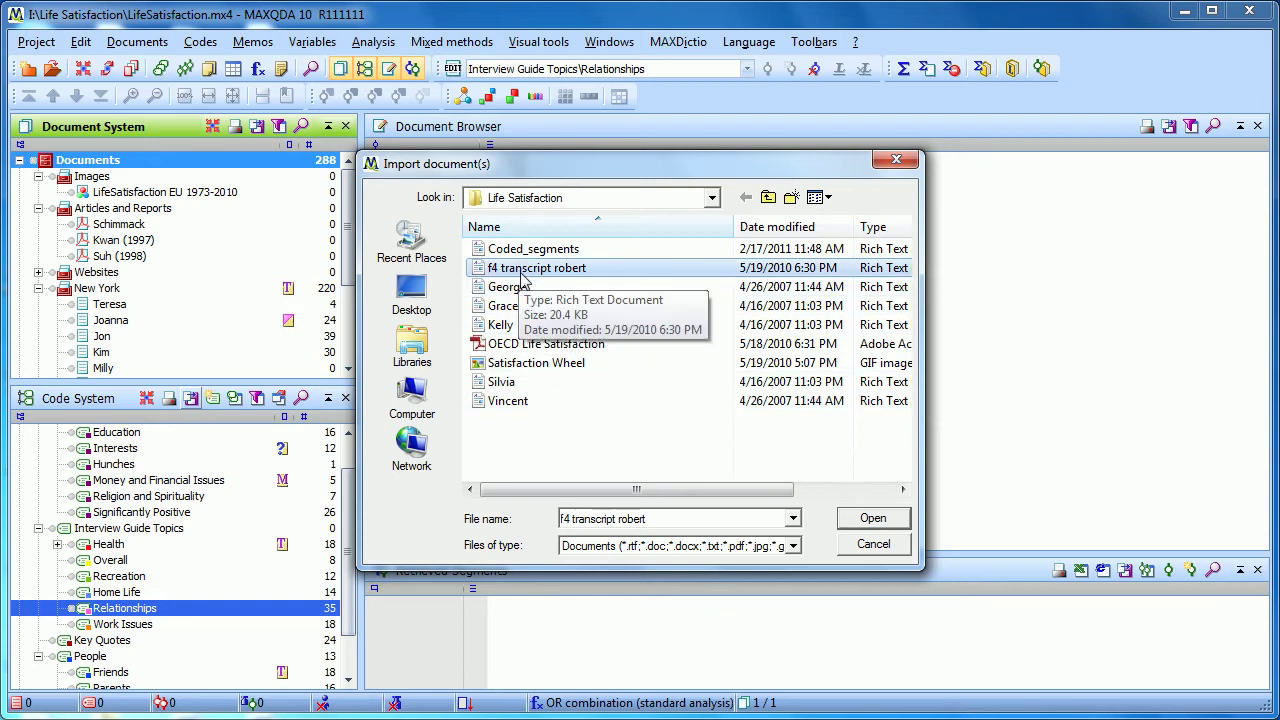
click(893, 517)
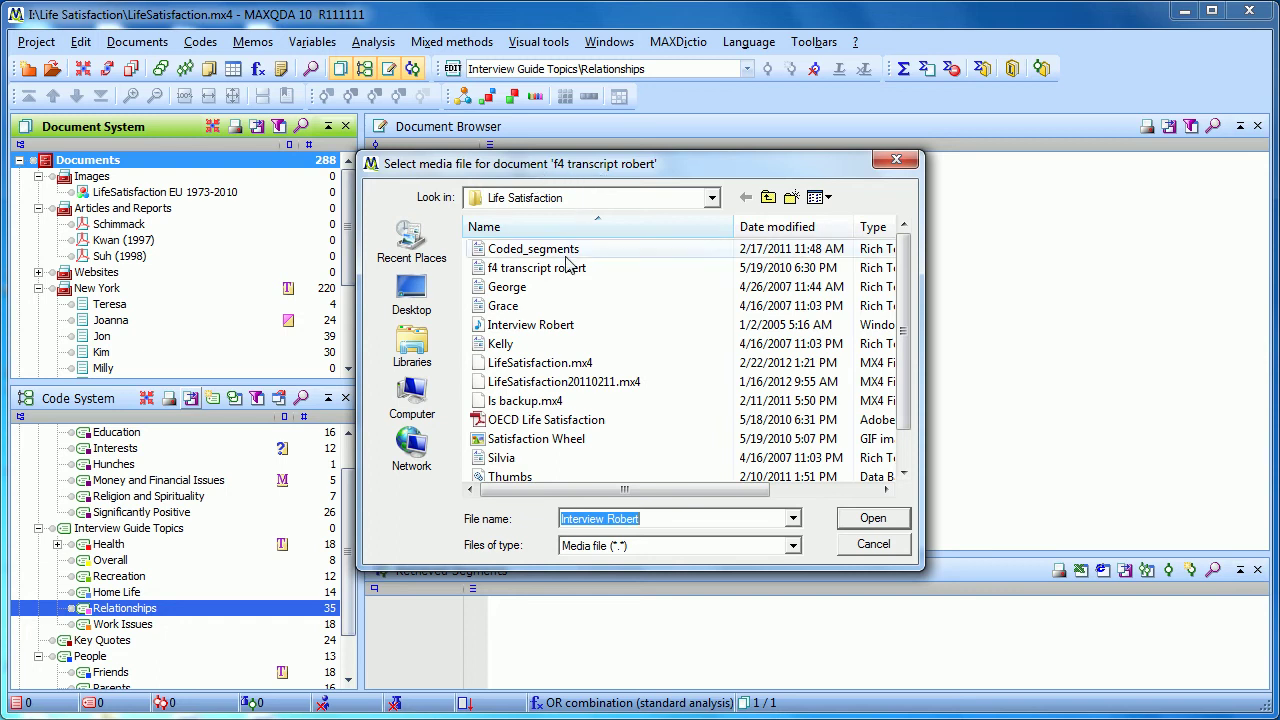
- Link the Interview Robert audio to 'f4 transcript robert', overwriting the existing audio copy
click(530, 324)
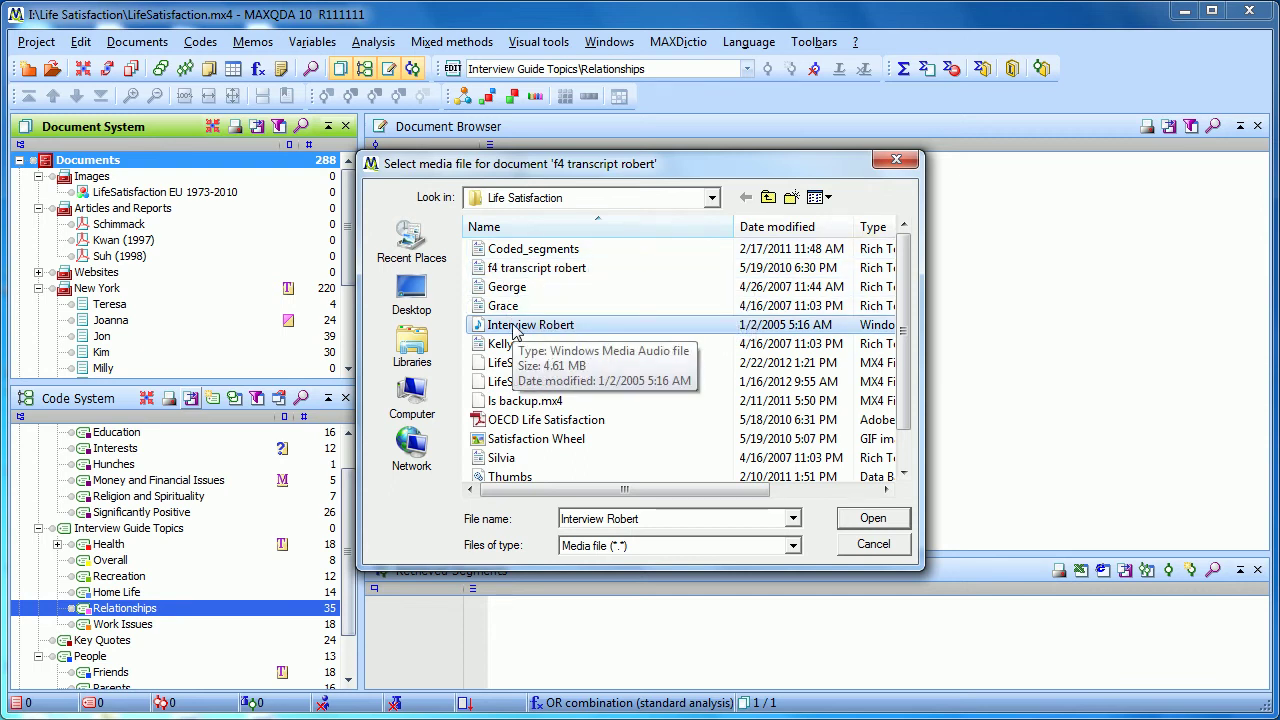
click(860, 521)
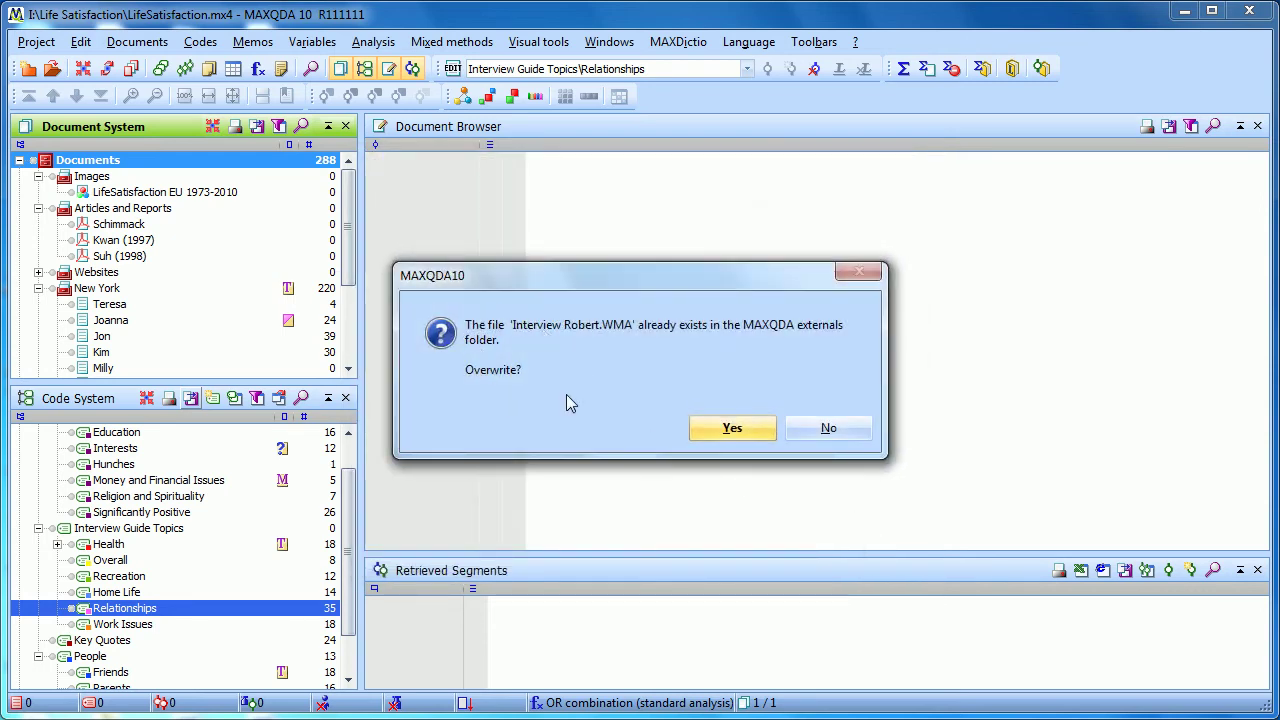
click(731, 428)
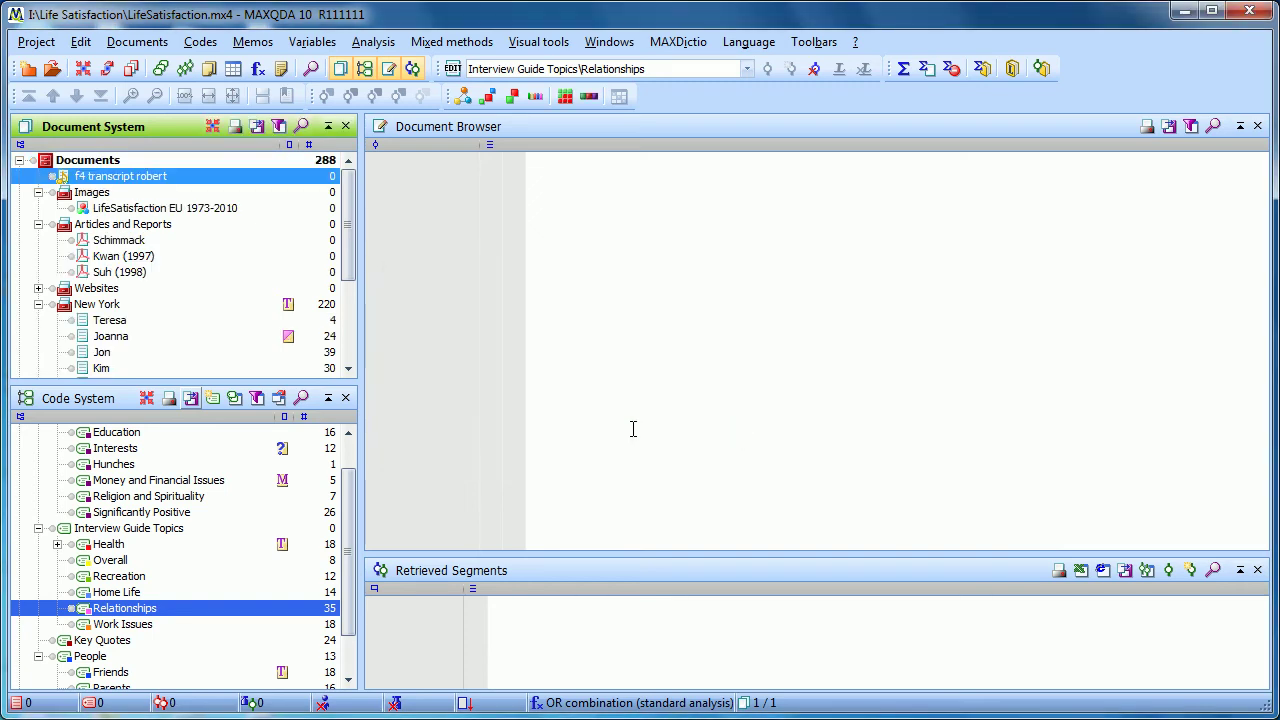
- Open 'f4 transcript robert' in the Document Browser to view its timestamped paragraphs
double_click(137, 175)
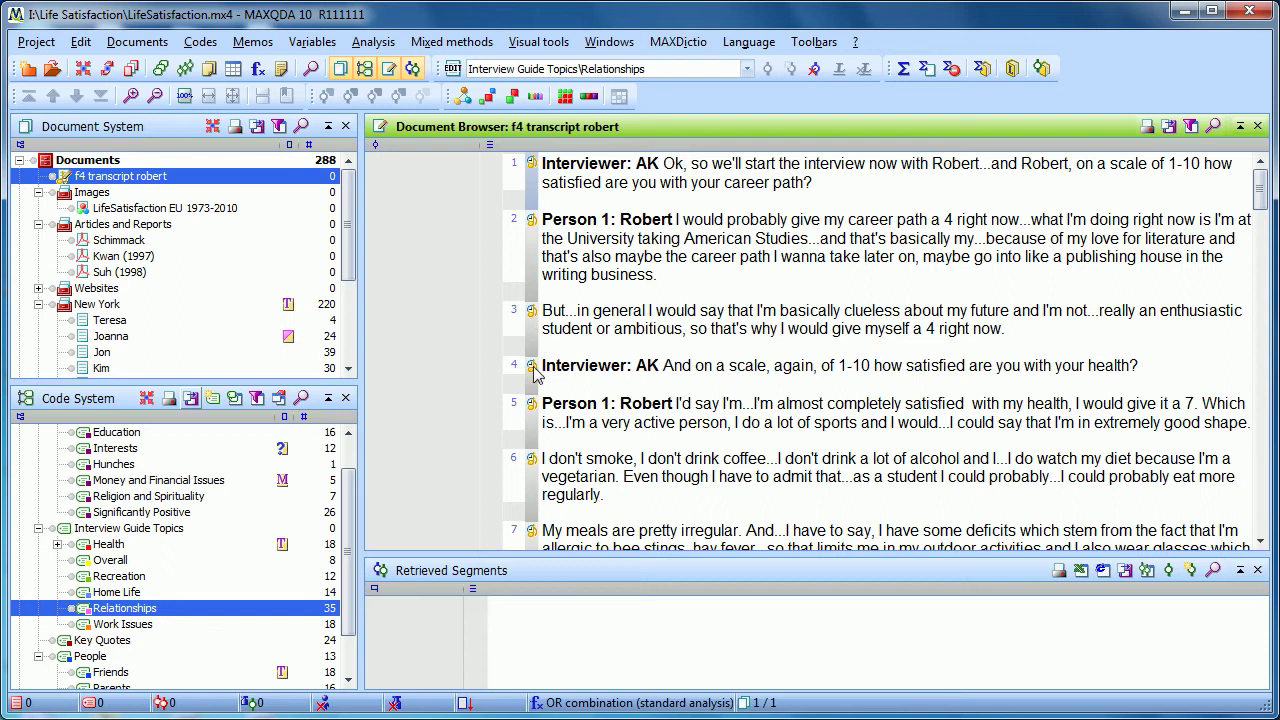
mouse_move(533, 421)
click(669, 274)
scroll(686, 318, down, 3)
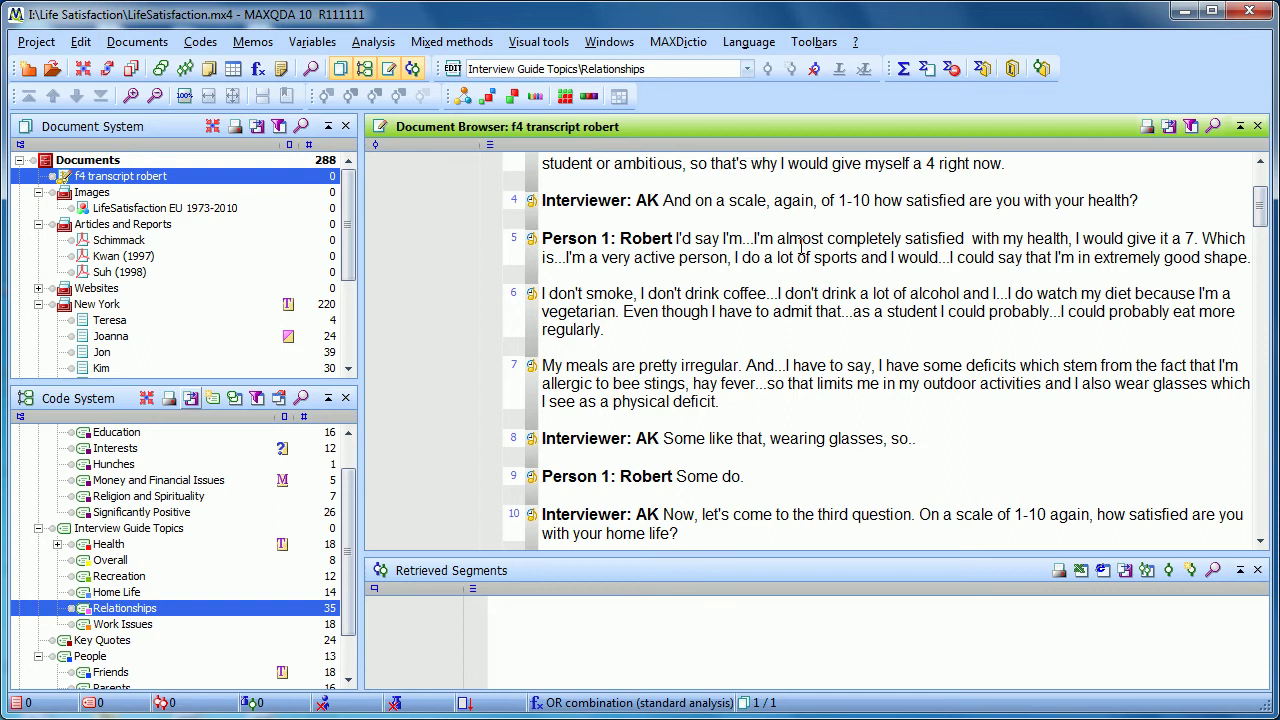
click(722, 251)
click(531, 244)
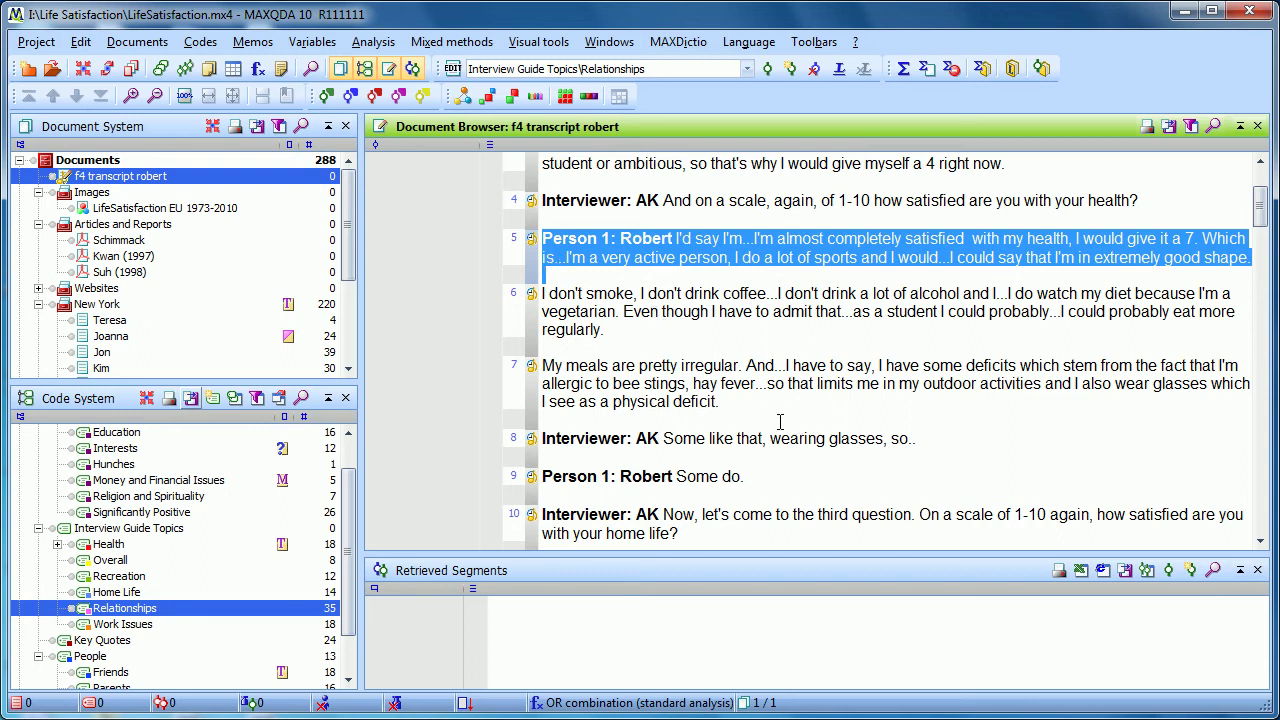
click(715, 365)
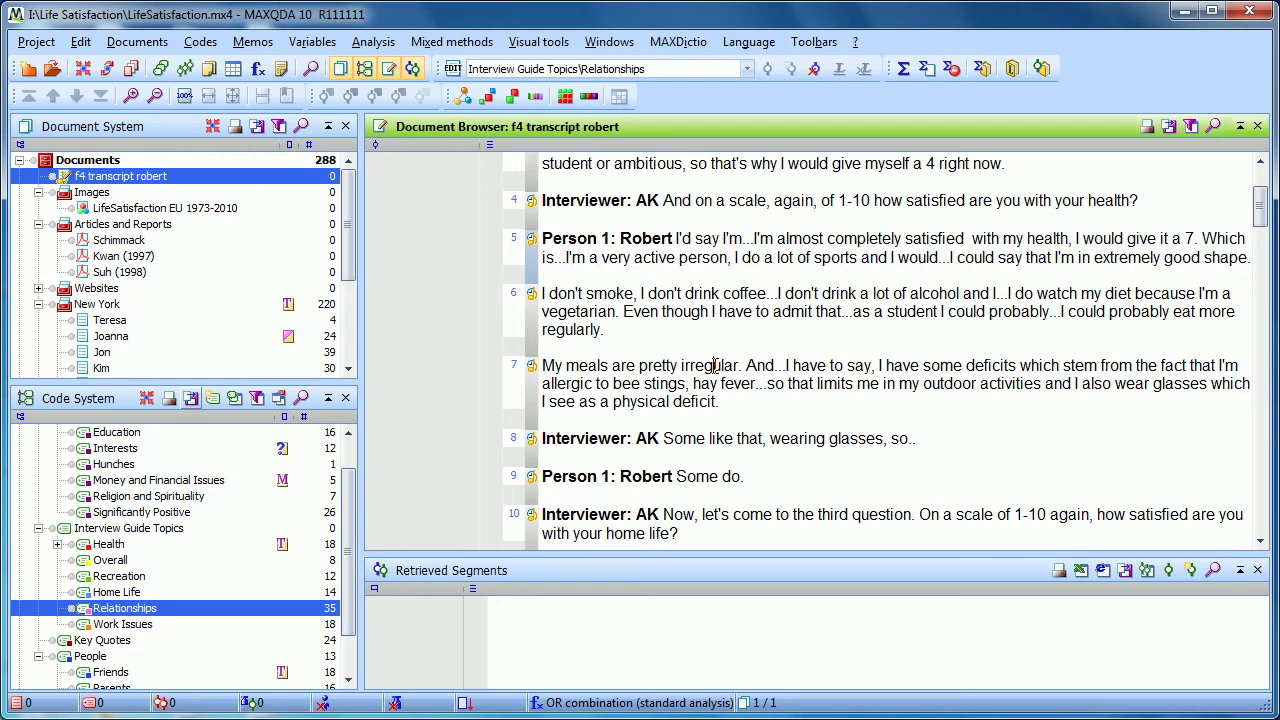
scroll(675, 389, down, 3)
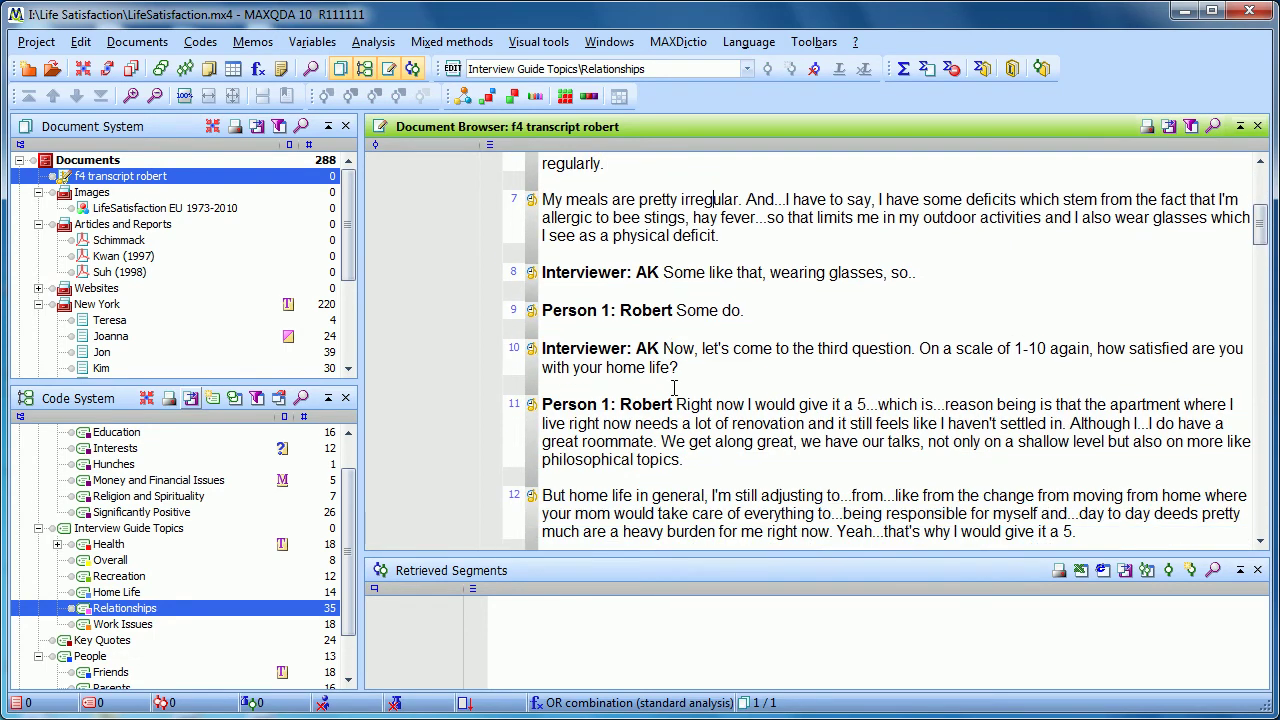
scroll(675, 389, down, 3)
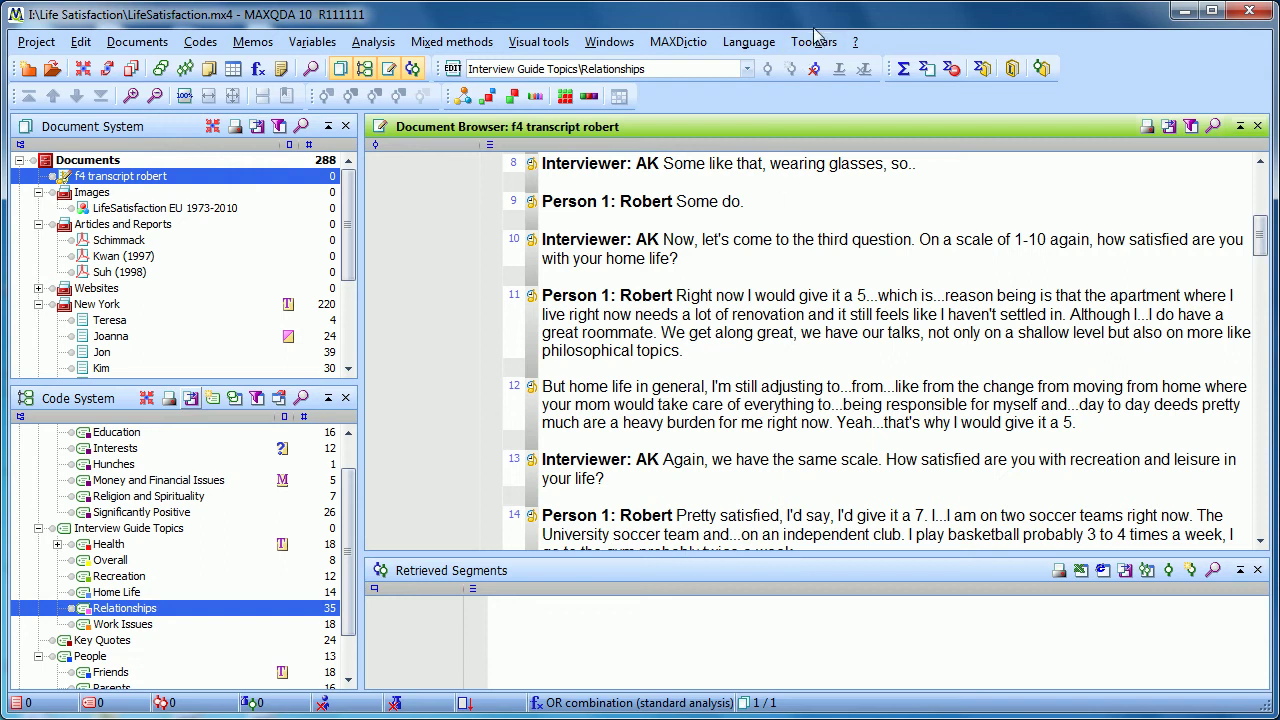
- Show the Media player toolbar and dock it with the other toolbars
click(814, 42)
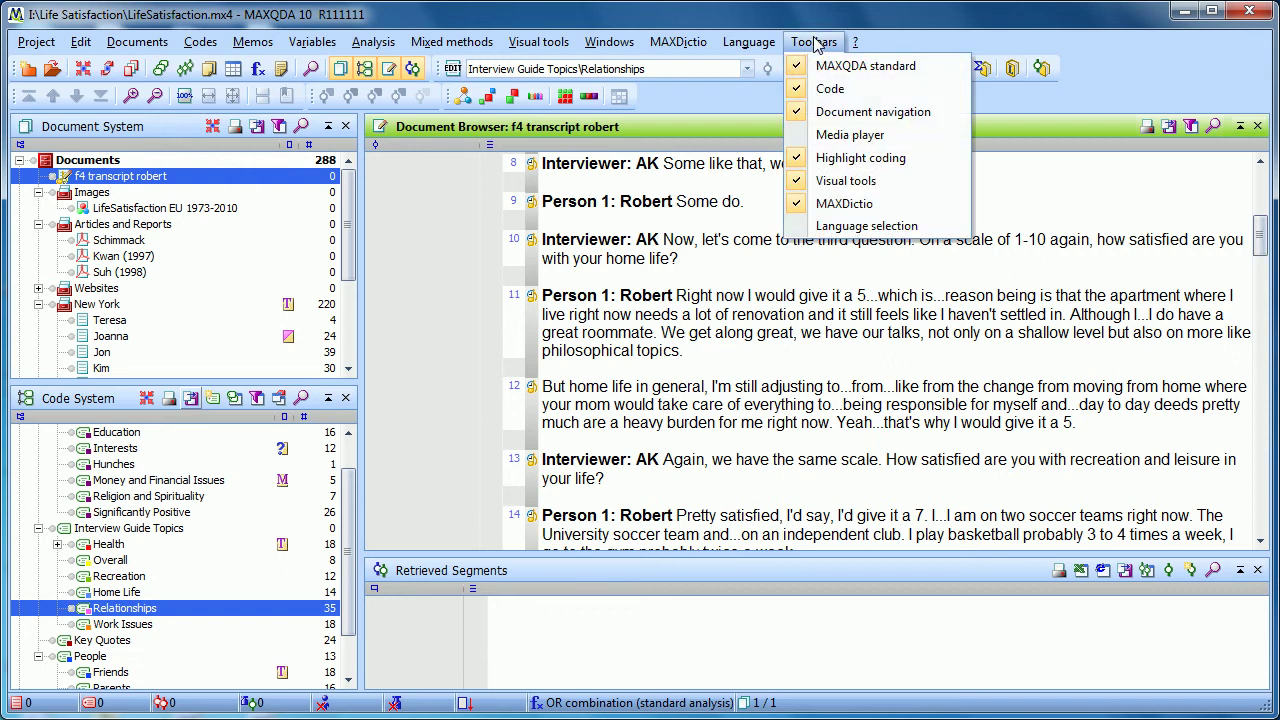
click(829, 135)
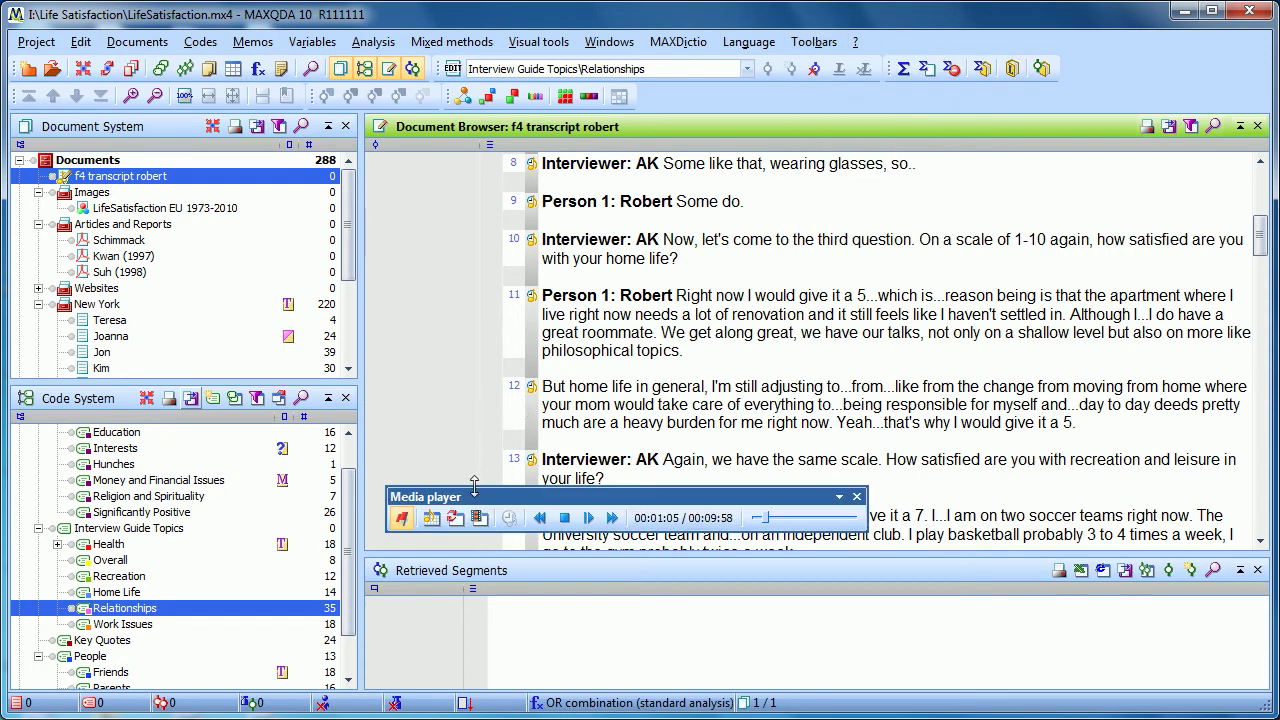
drag(473, 501, 648, 96)
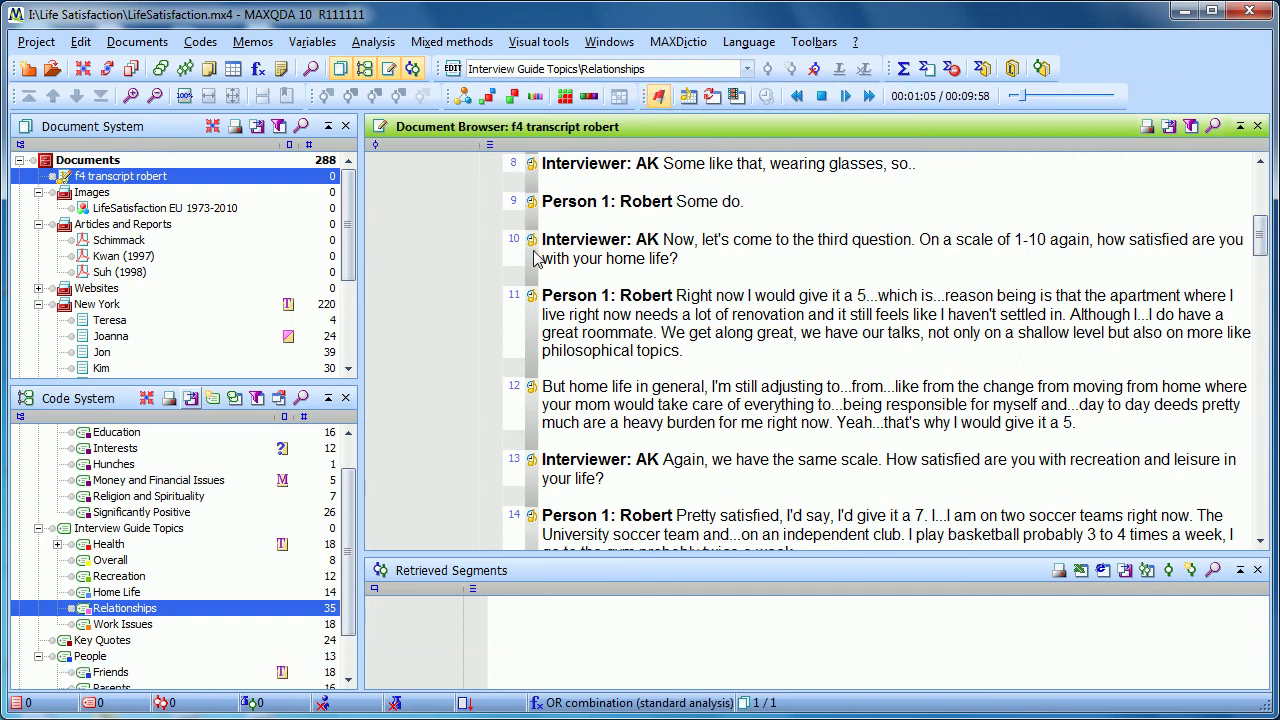
- Re-activate the audio link, play, and stop playback at paragraph 9's timestamp (00:01:48)
click(658, 97)
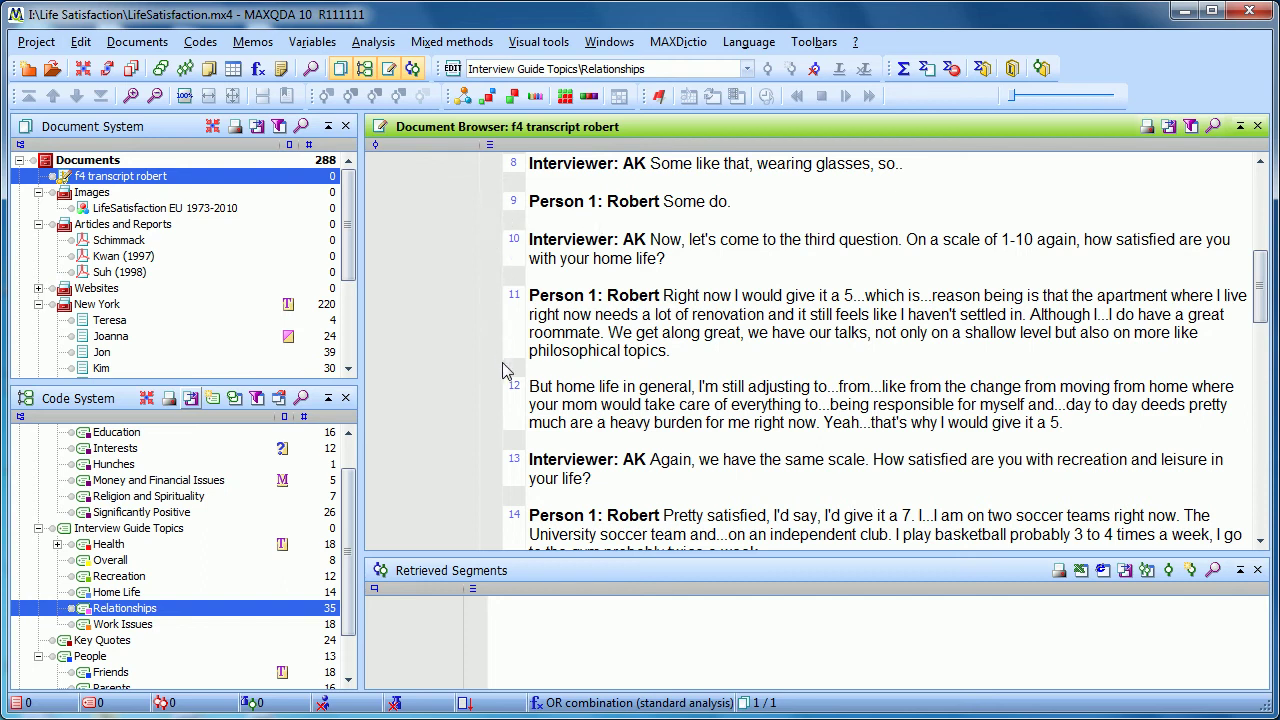
click(659, 100)
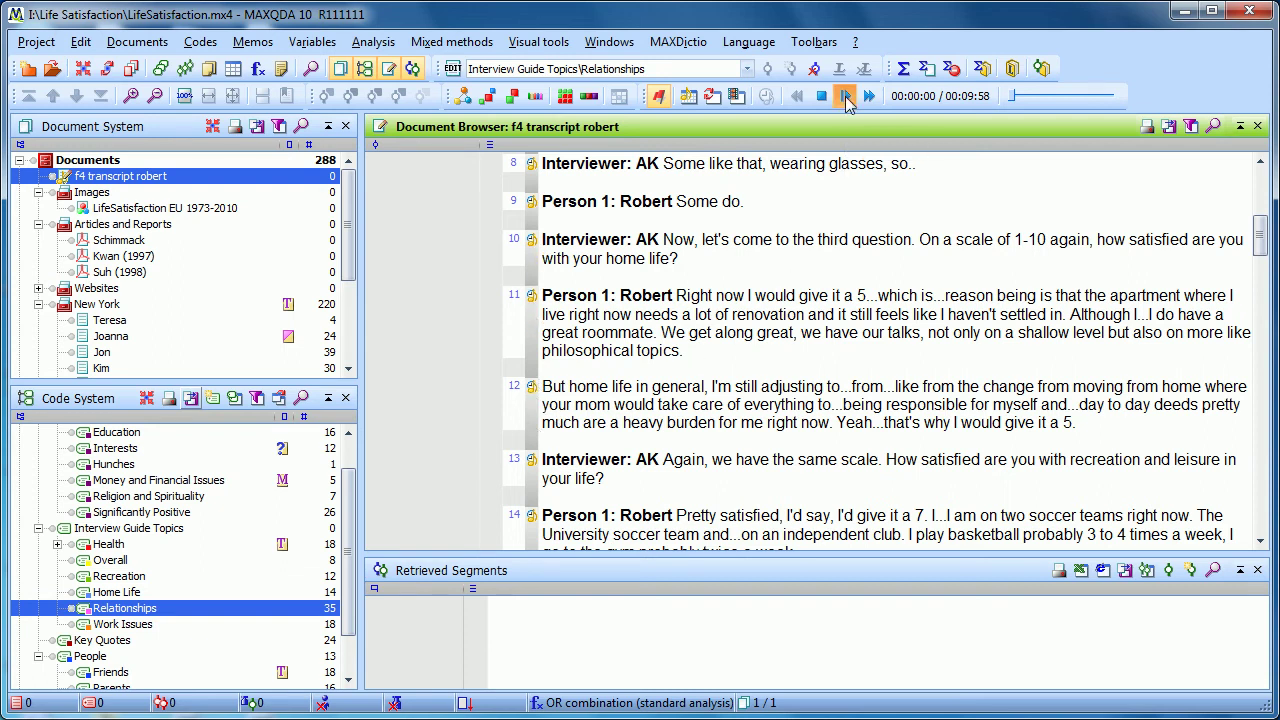
click(846, 96)
click(532, 296)
click(533, 203)
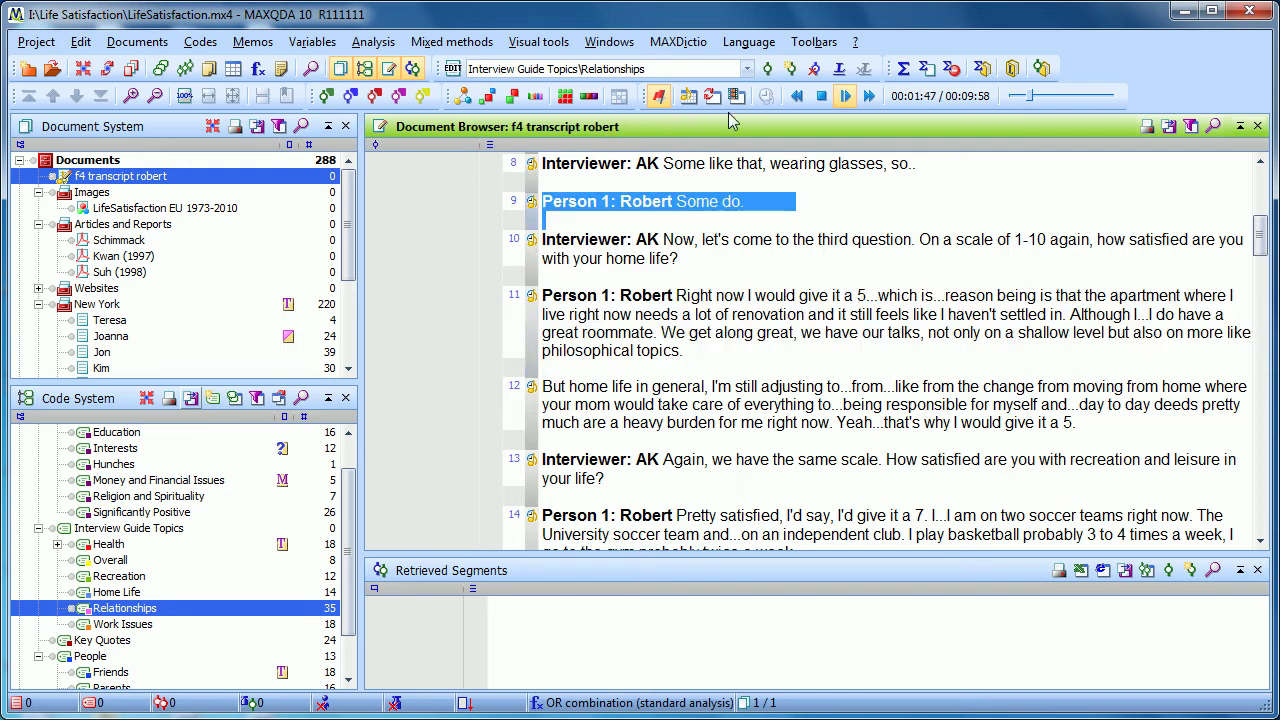
click(846, 96)
click(726, 286)
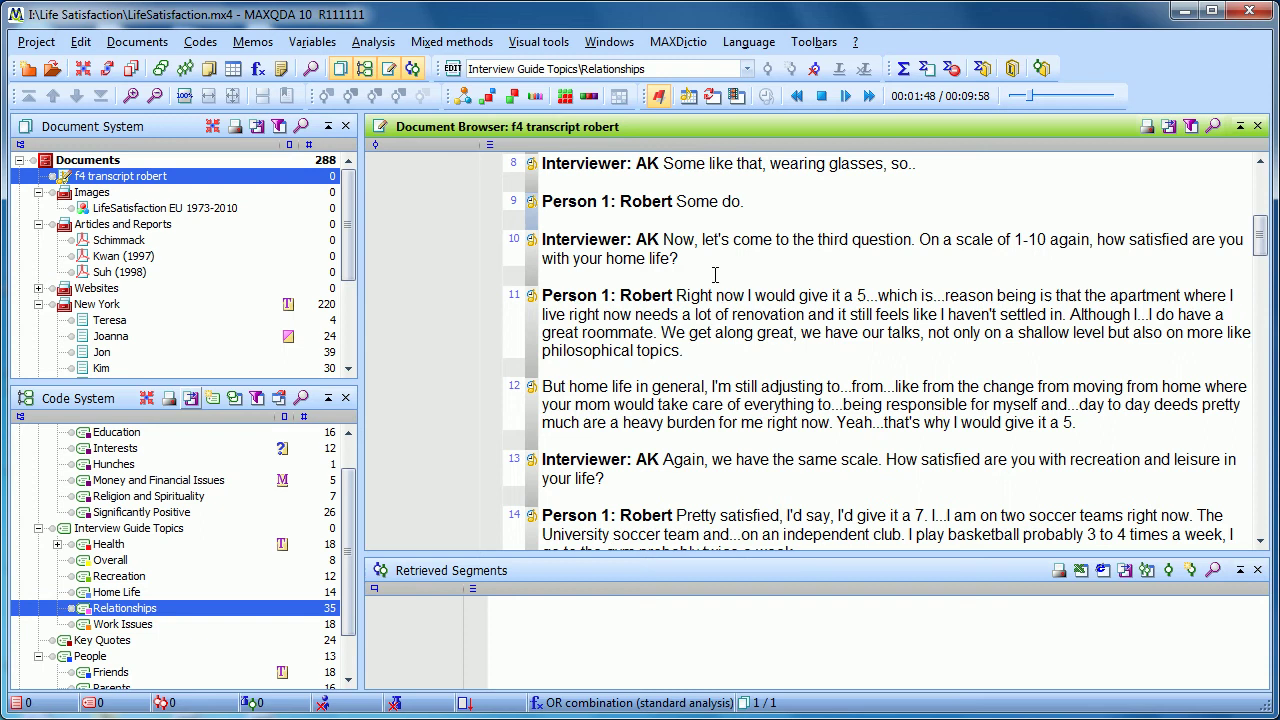
- Switch the transcript into edit mode and turn off its audio timestamps
click(453, 68)
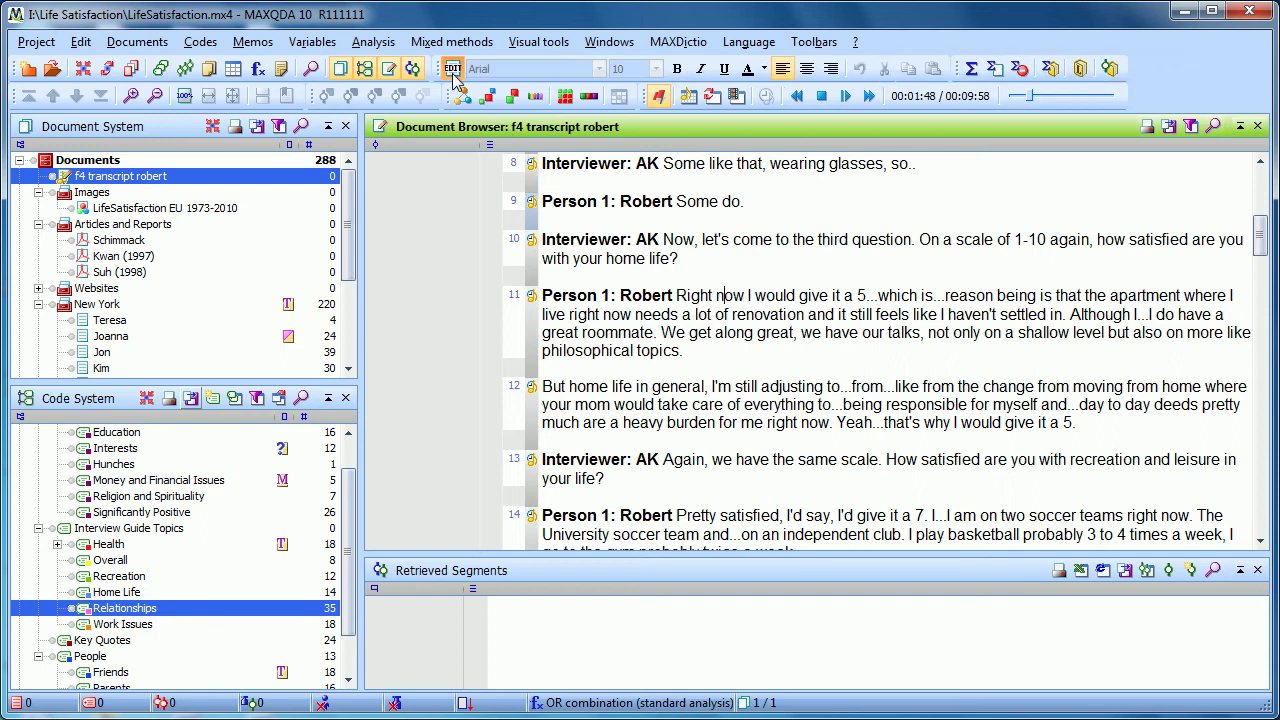
click(656, 298)
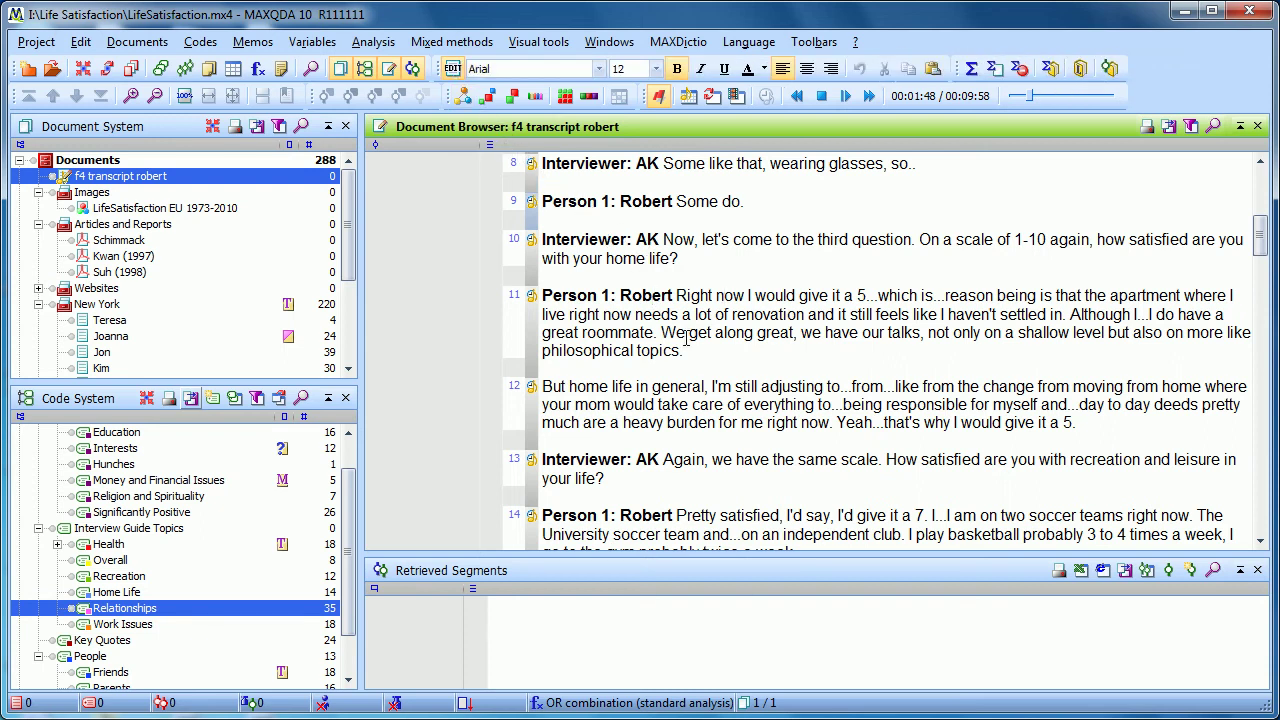
scroll(686, 337, down, 3)
scroll(686, 337, up, 3)
scroll(686, 337, up, 2)
click(660, 96)
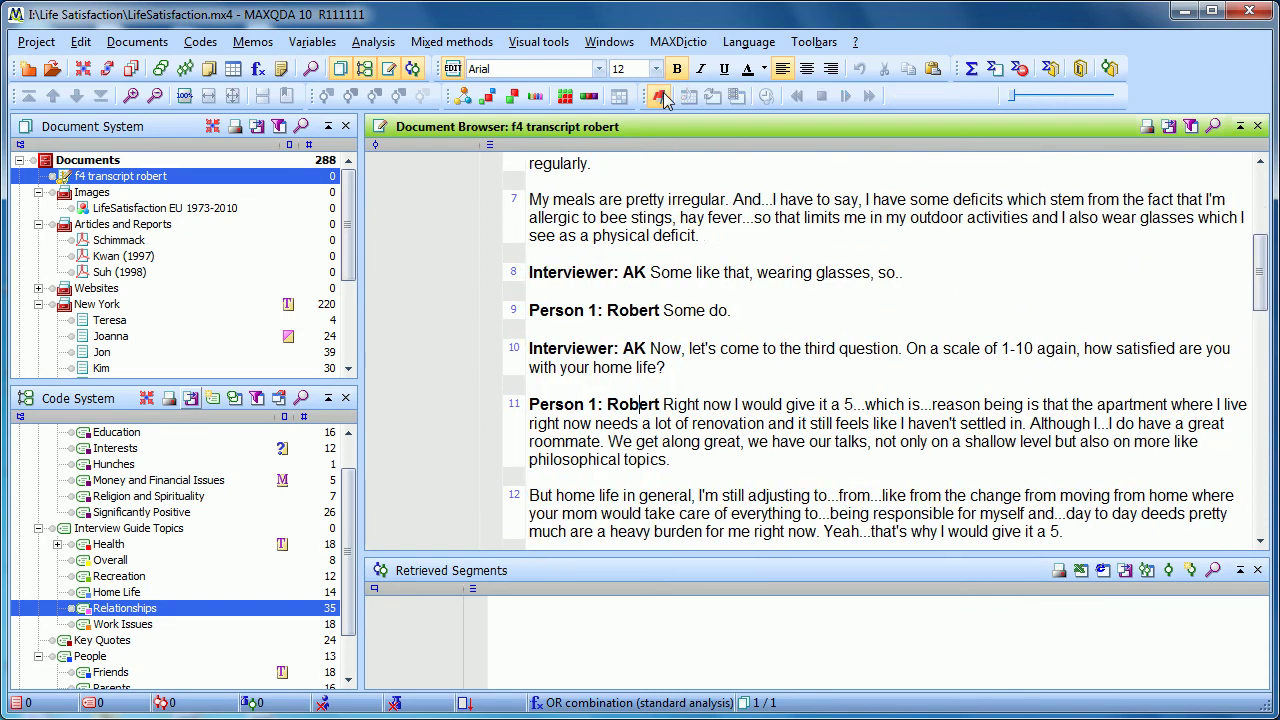
- Select paragraph 2 and try coding it with Interests by dragging it to the code list
scroll(652, 249, up, 6)
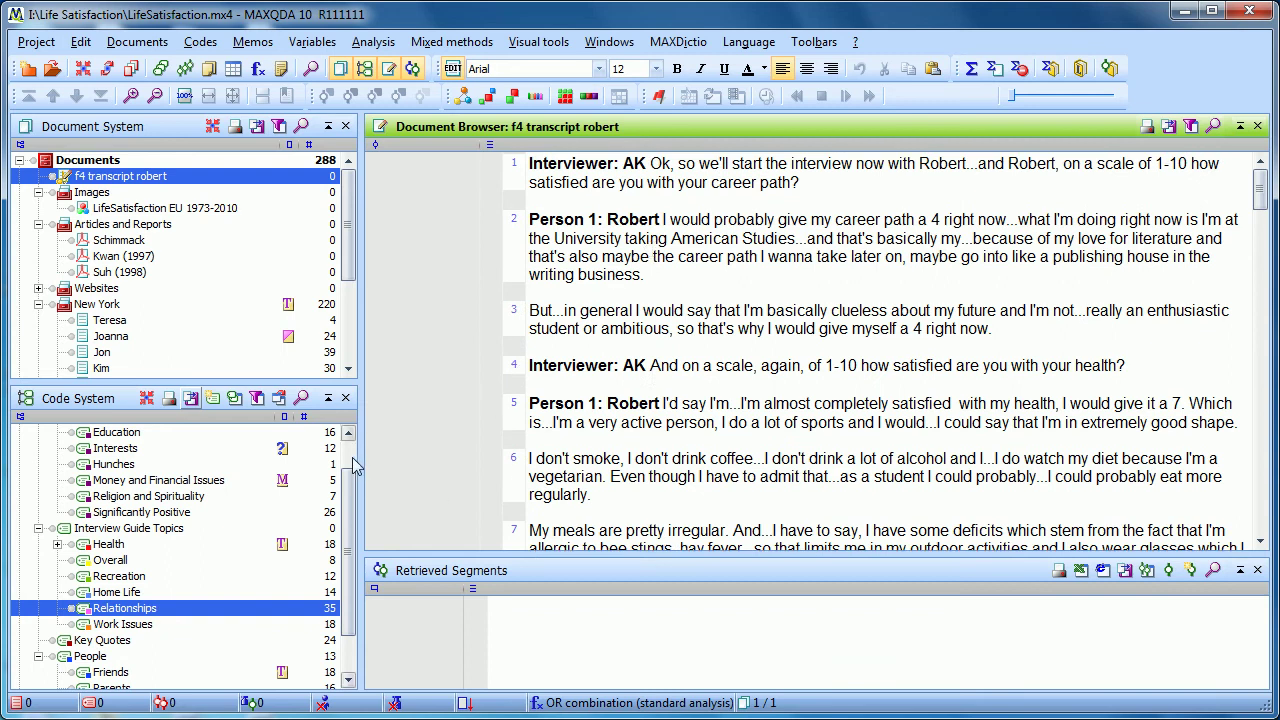
scroll(350, 470, up, 1)
click(627, 388)
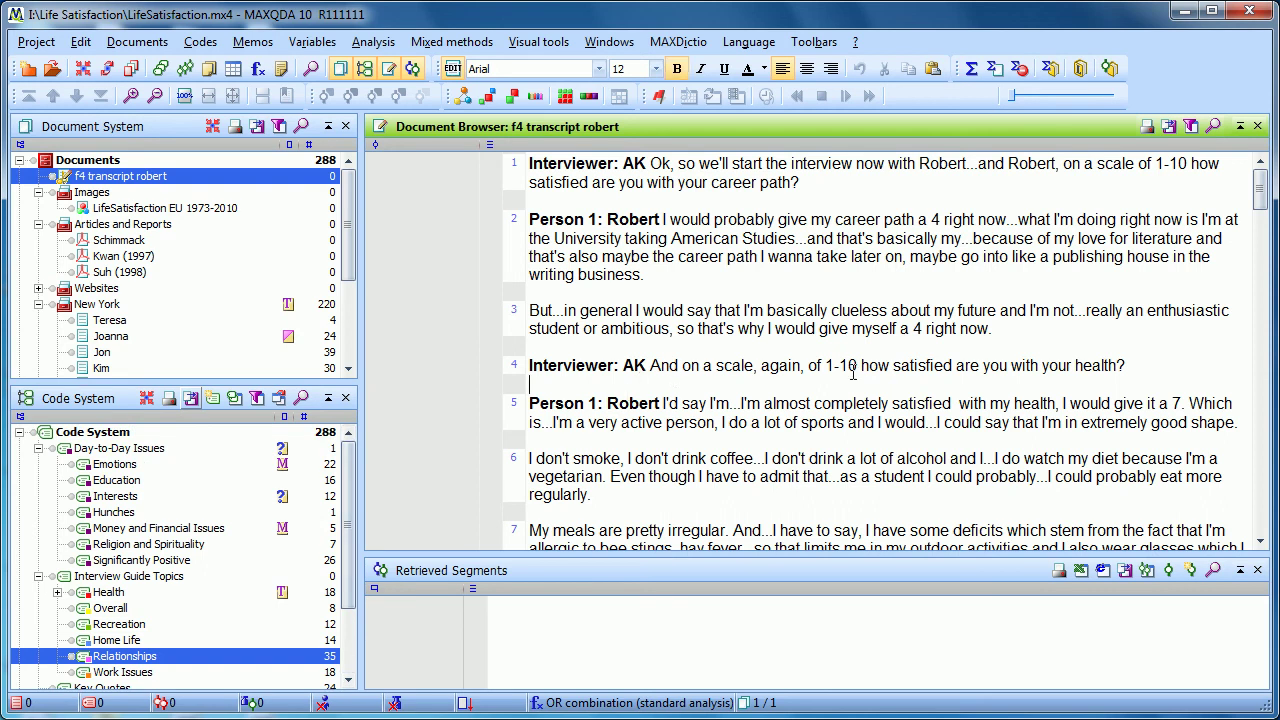
drag(645, 276, 530, 225)
drag(578, 272, 116, 497)
click(628, 257)
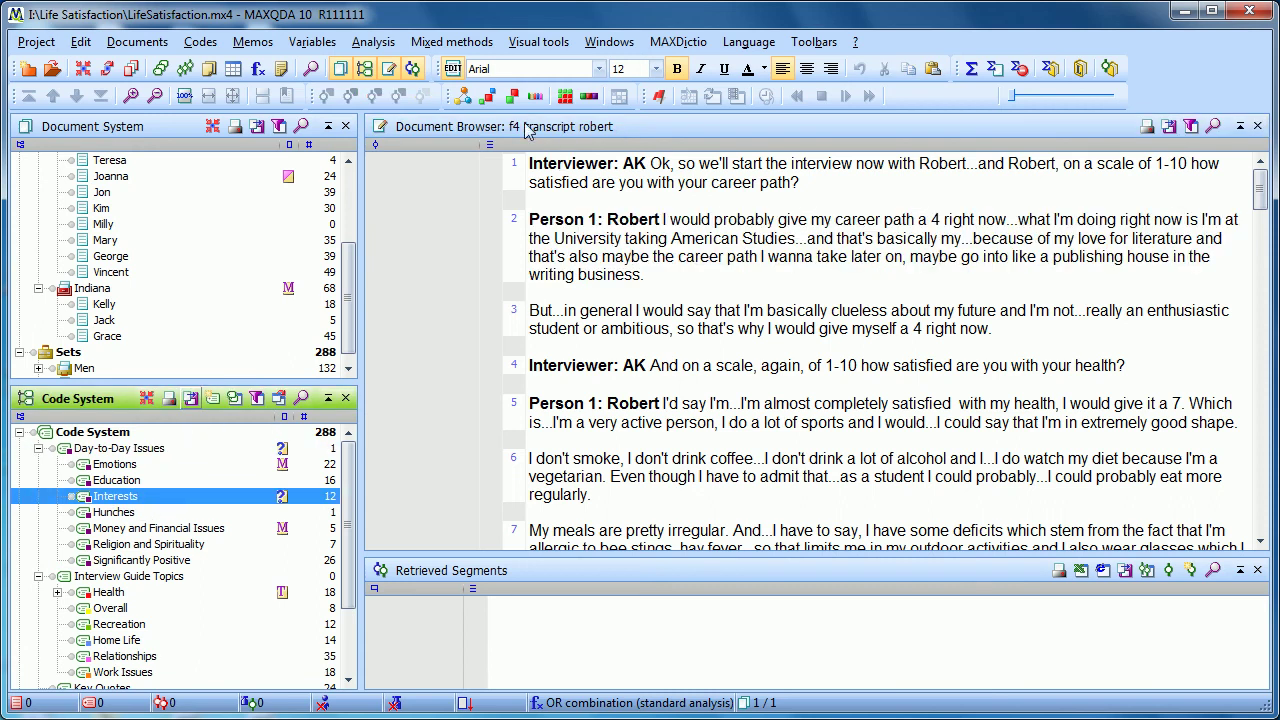
- Leave edit mode and code paragraph 2 of the transcript with Education
click(457, 72)
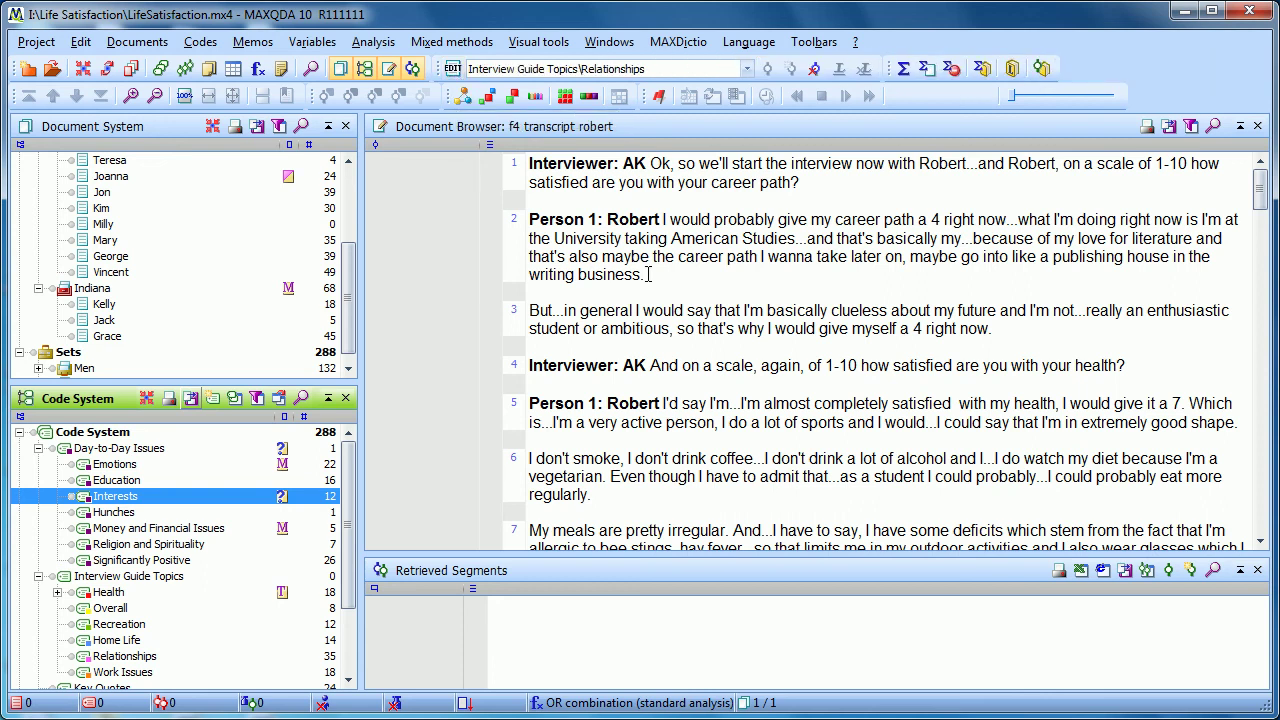
drag(648, 274, 520, 217)
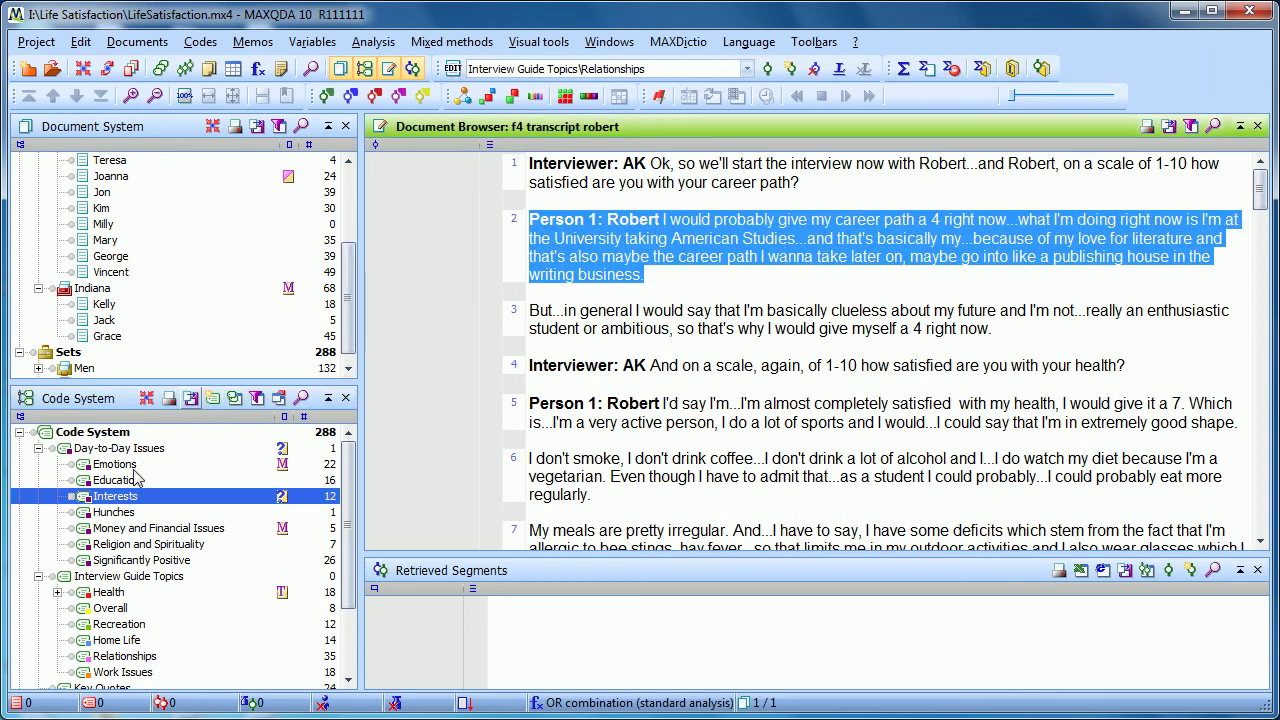
drag(118, 481, 564, 254)
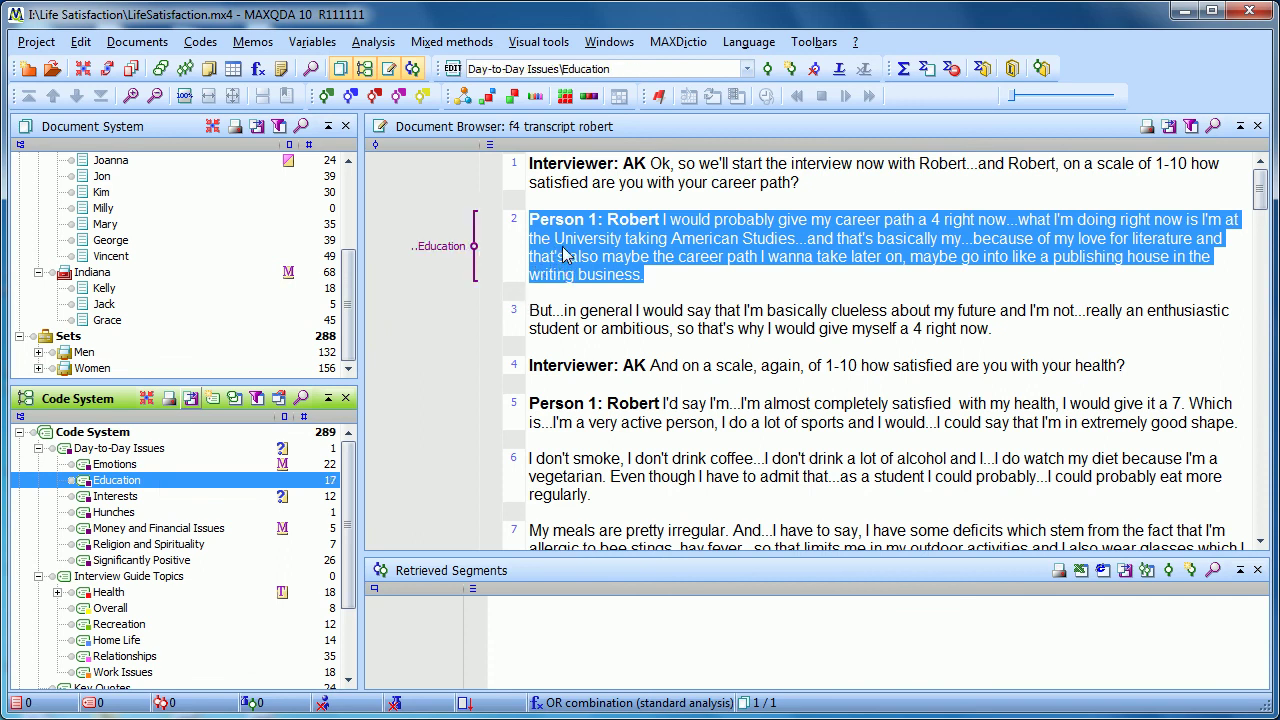
click(612, 316)
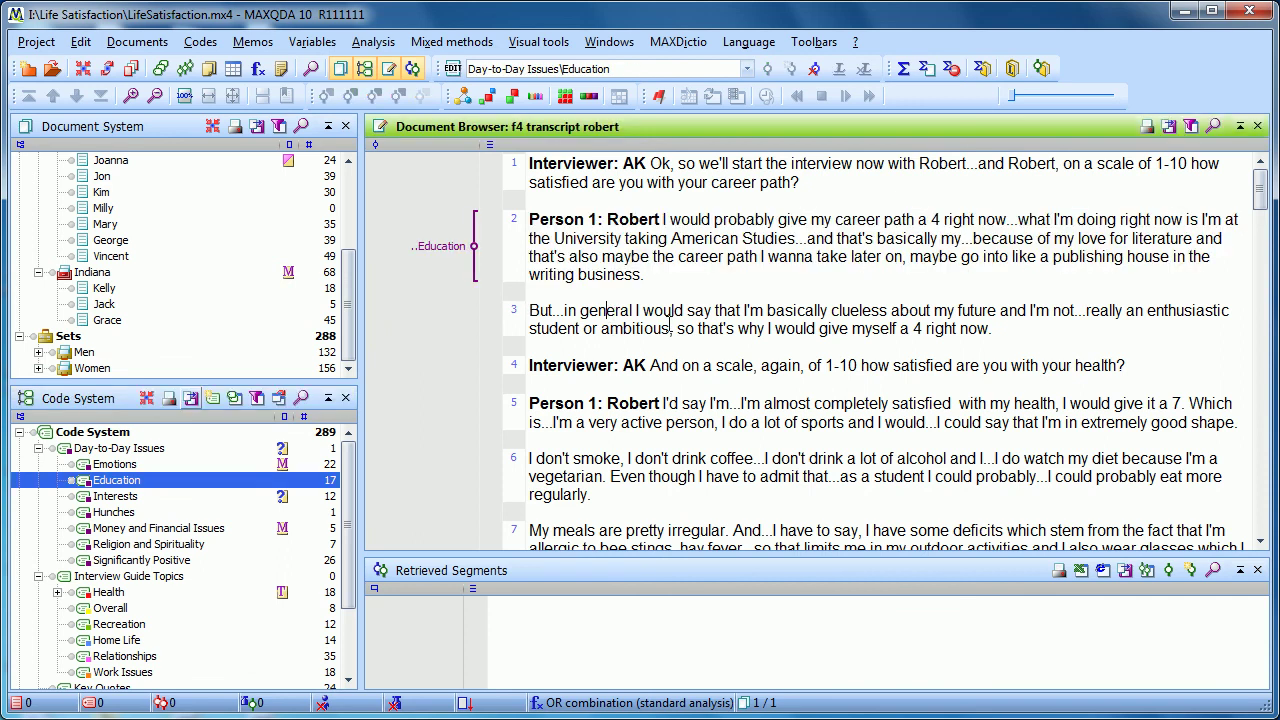
- Reactivate the transcript's audio timestamps and check them in the document
click(659, 96)
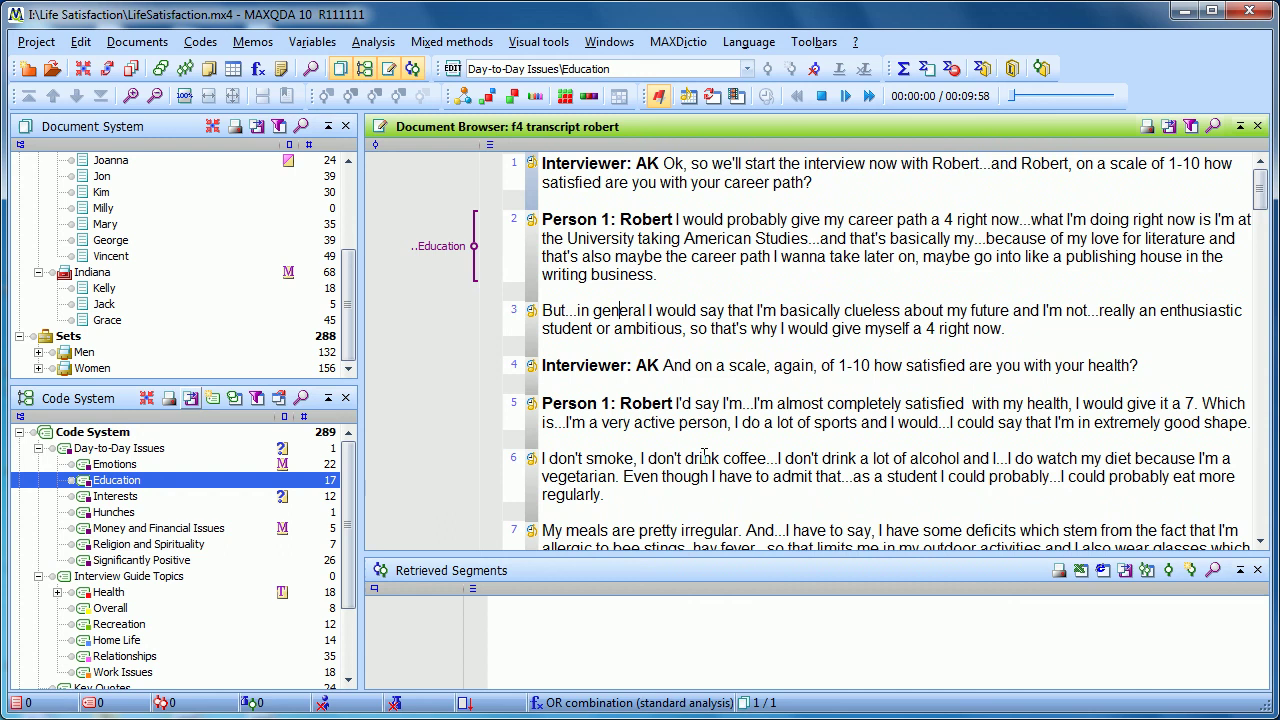
scroll(690, 441, down, 1)
scroll(690, 441, up, 1)
drag(358, 295, 365, 207)
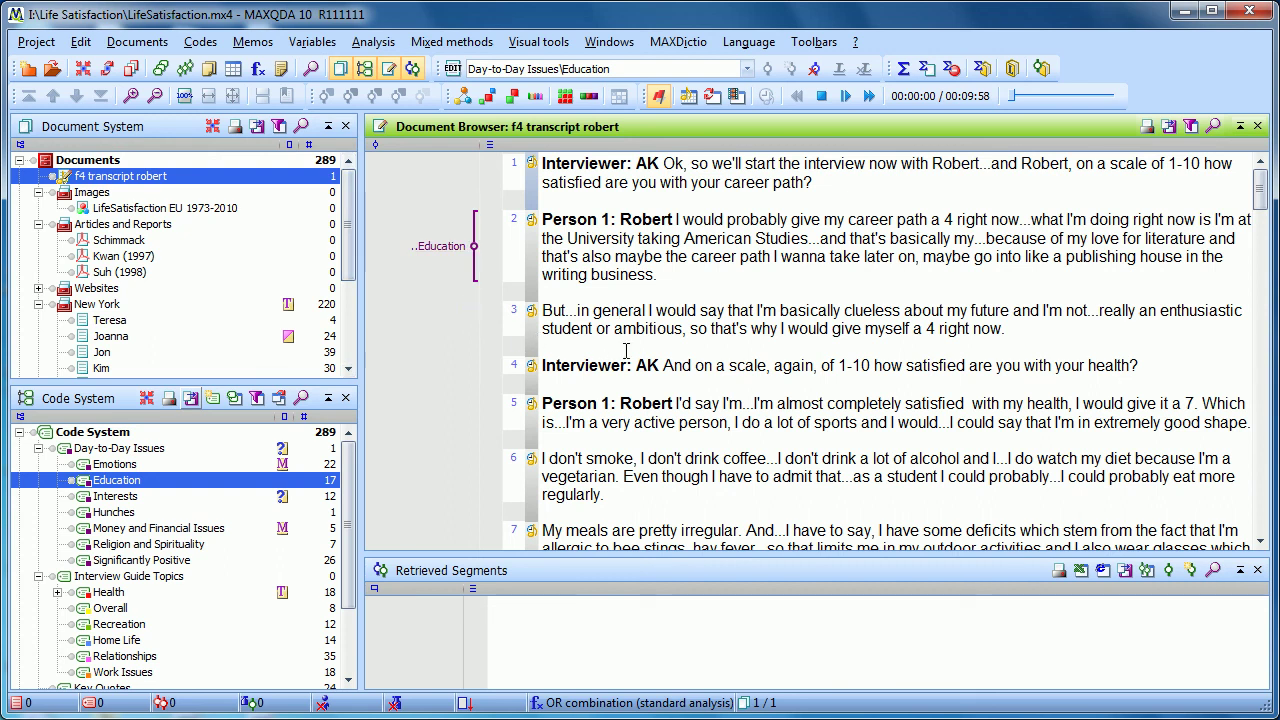